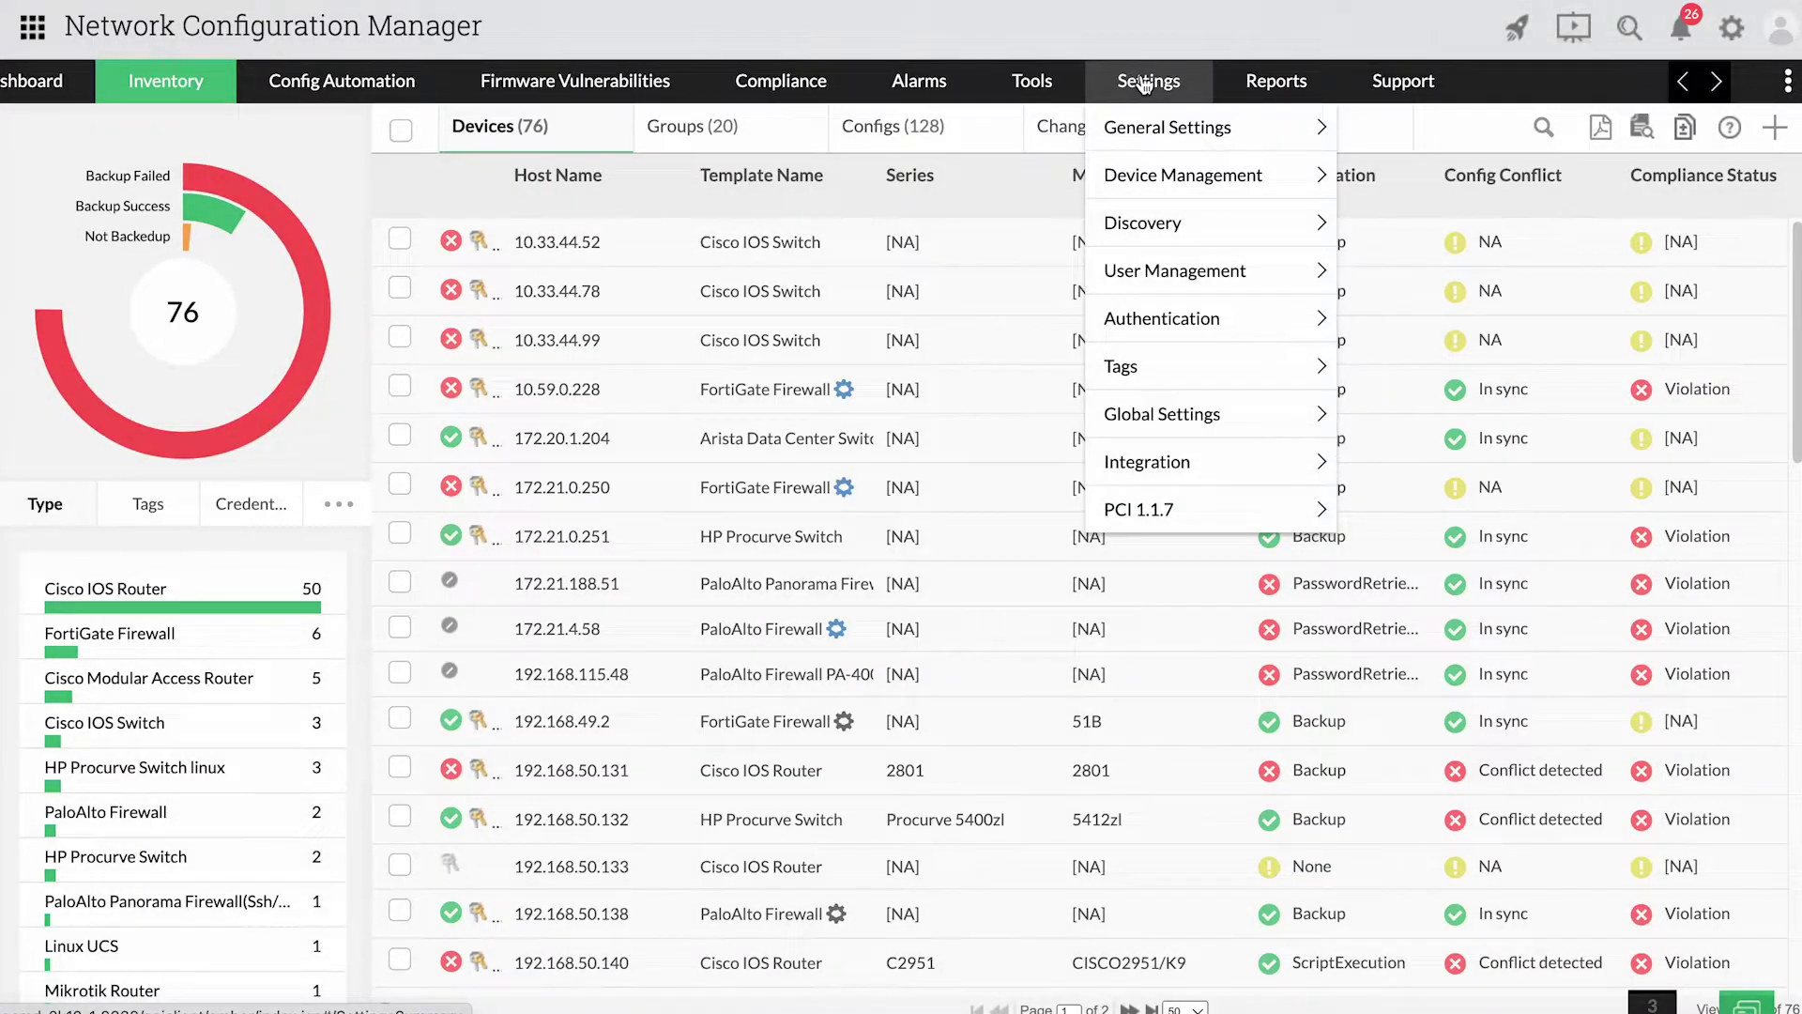
- Create an Operator-role user with name, email and matching password, and continue to device scope
{"action": "left_click", "coordinate": [1378, 270]}
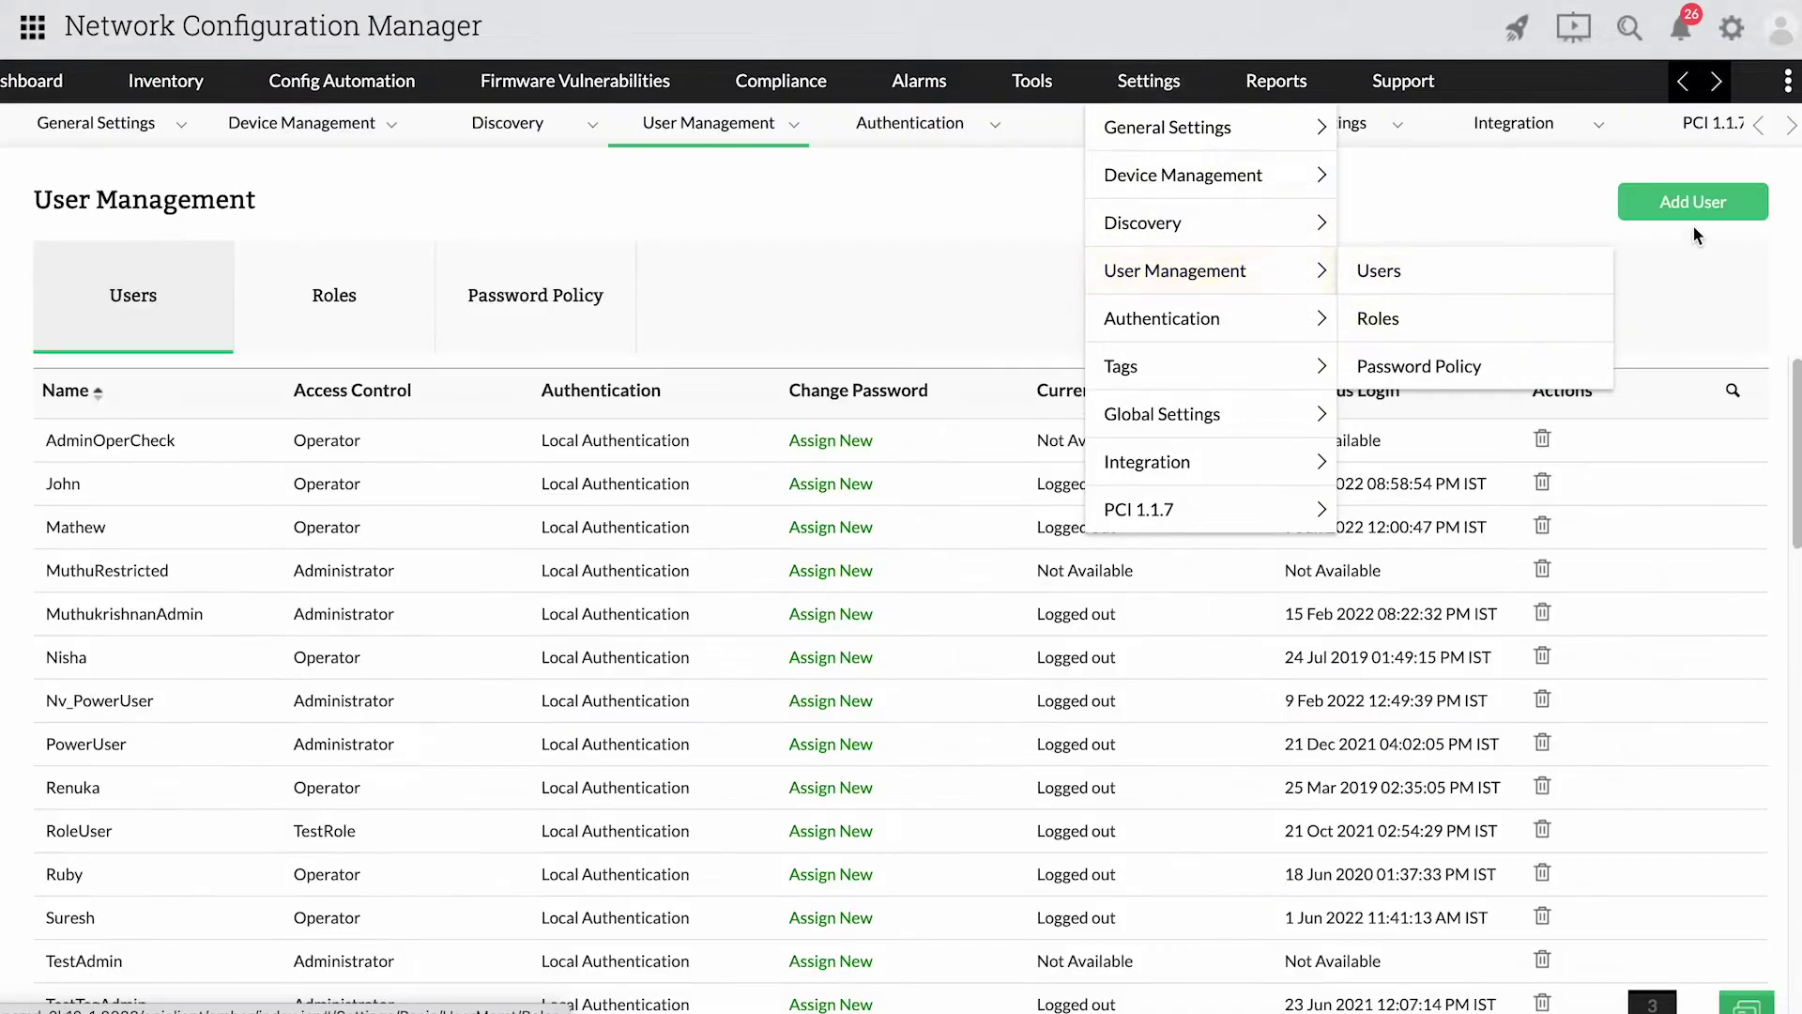
{"action": "left_click", "coordinate": [1684, 204]}
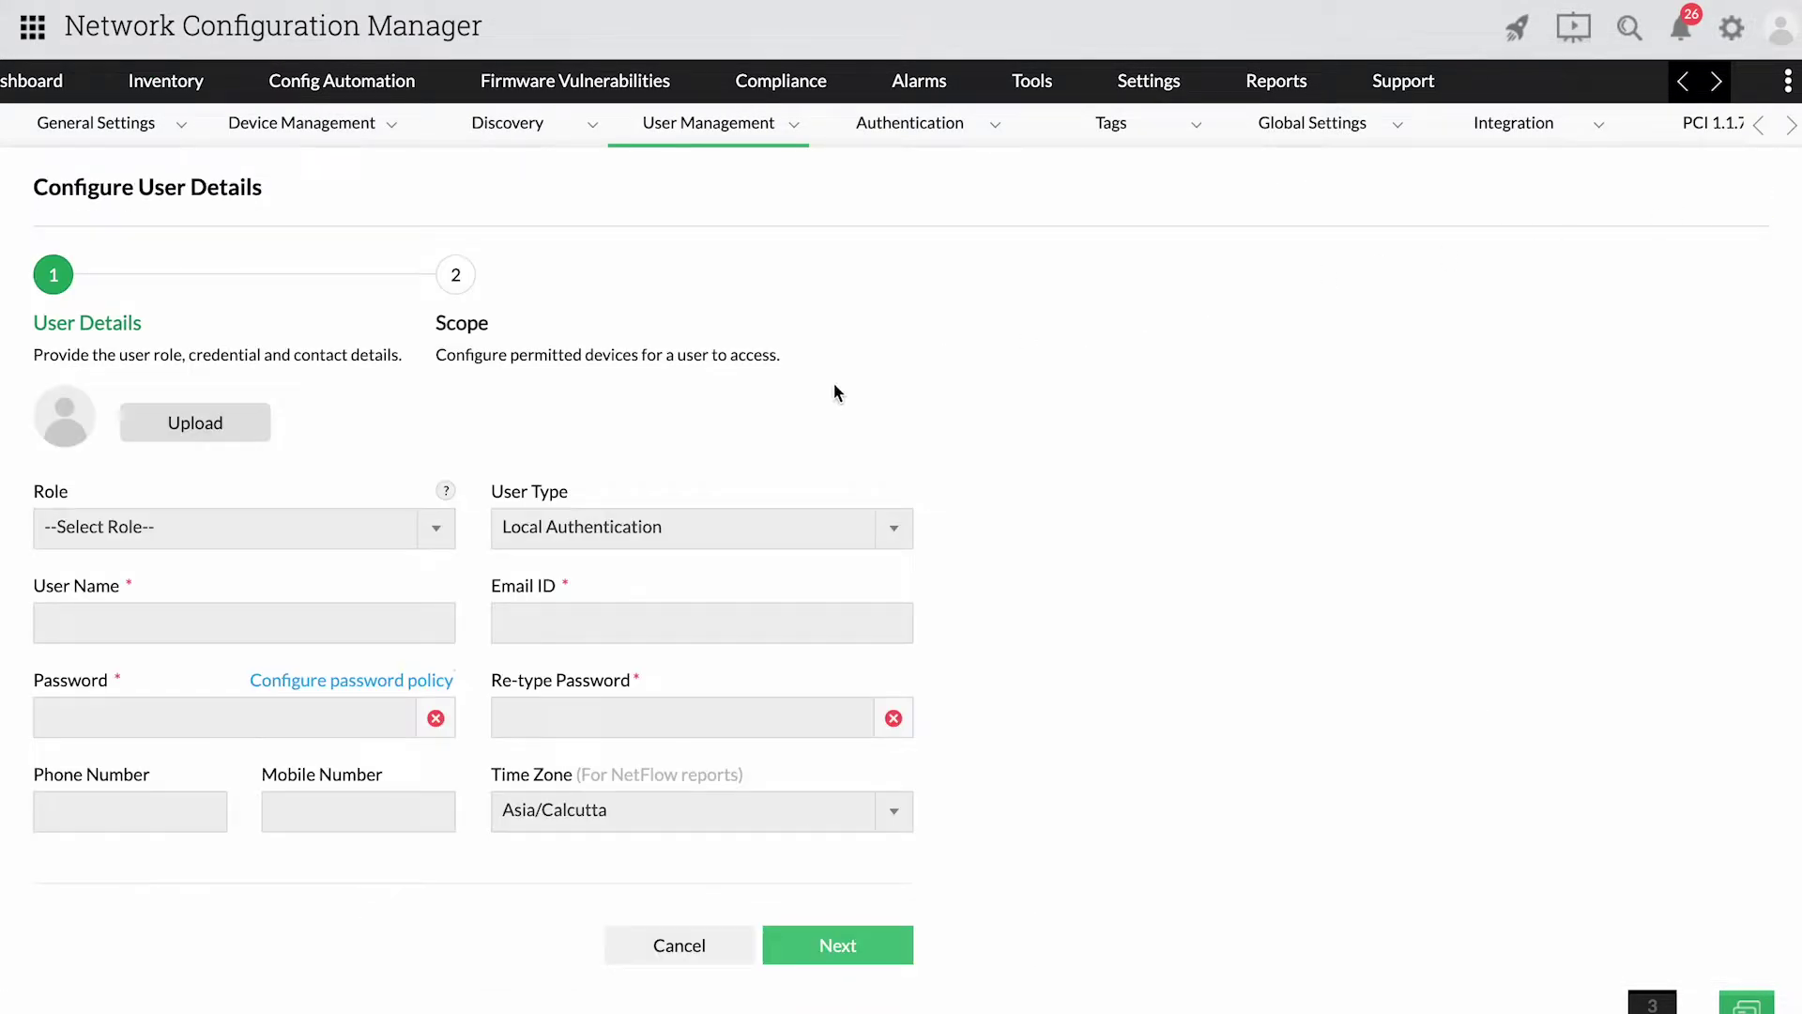
{"action": "left_click", "coordinate": [234, 531]}
{"action": "left_click", "coordinate": [199, 781]}
{"action": "left_click", "coordinate": [168, 618]}
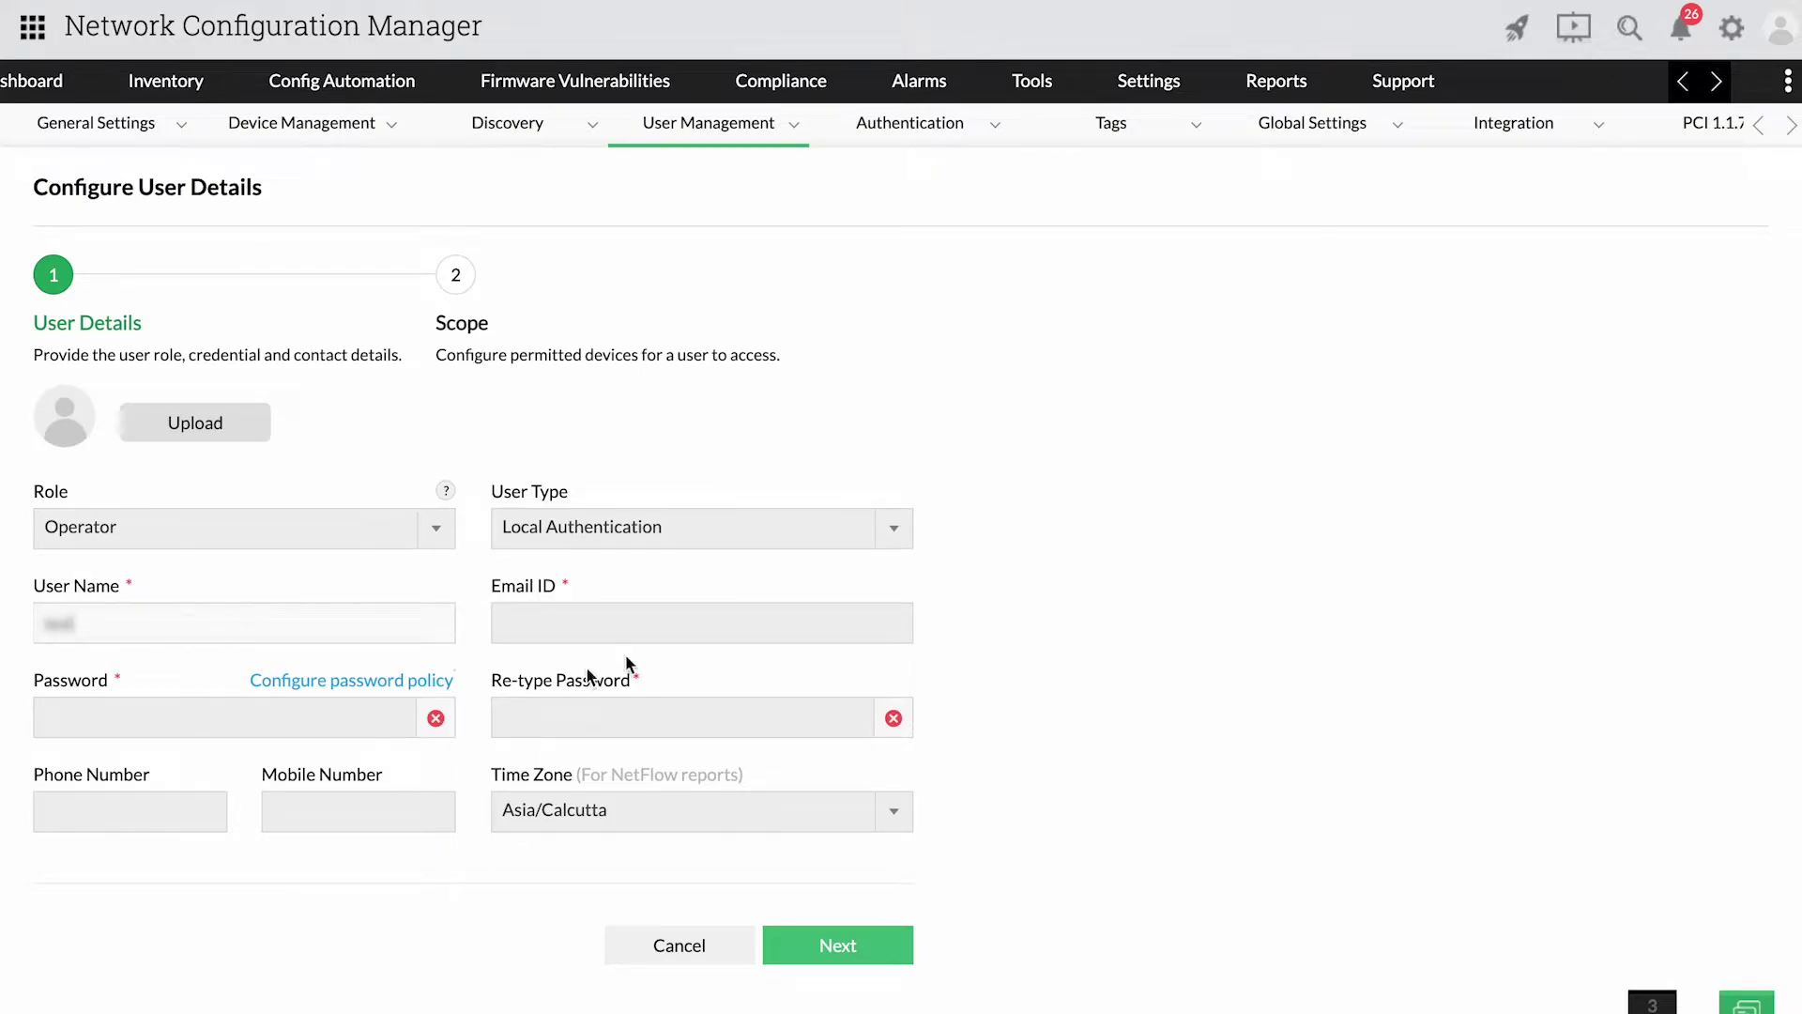
{"action": "left_click", "coordinate": [623, 615]}
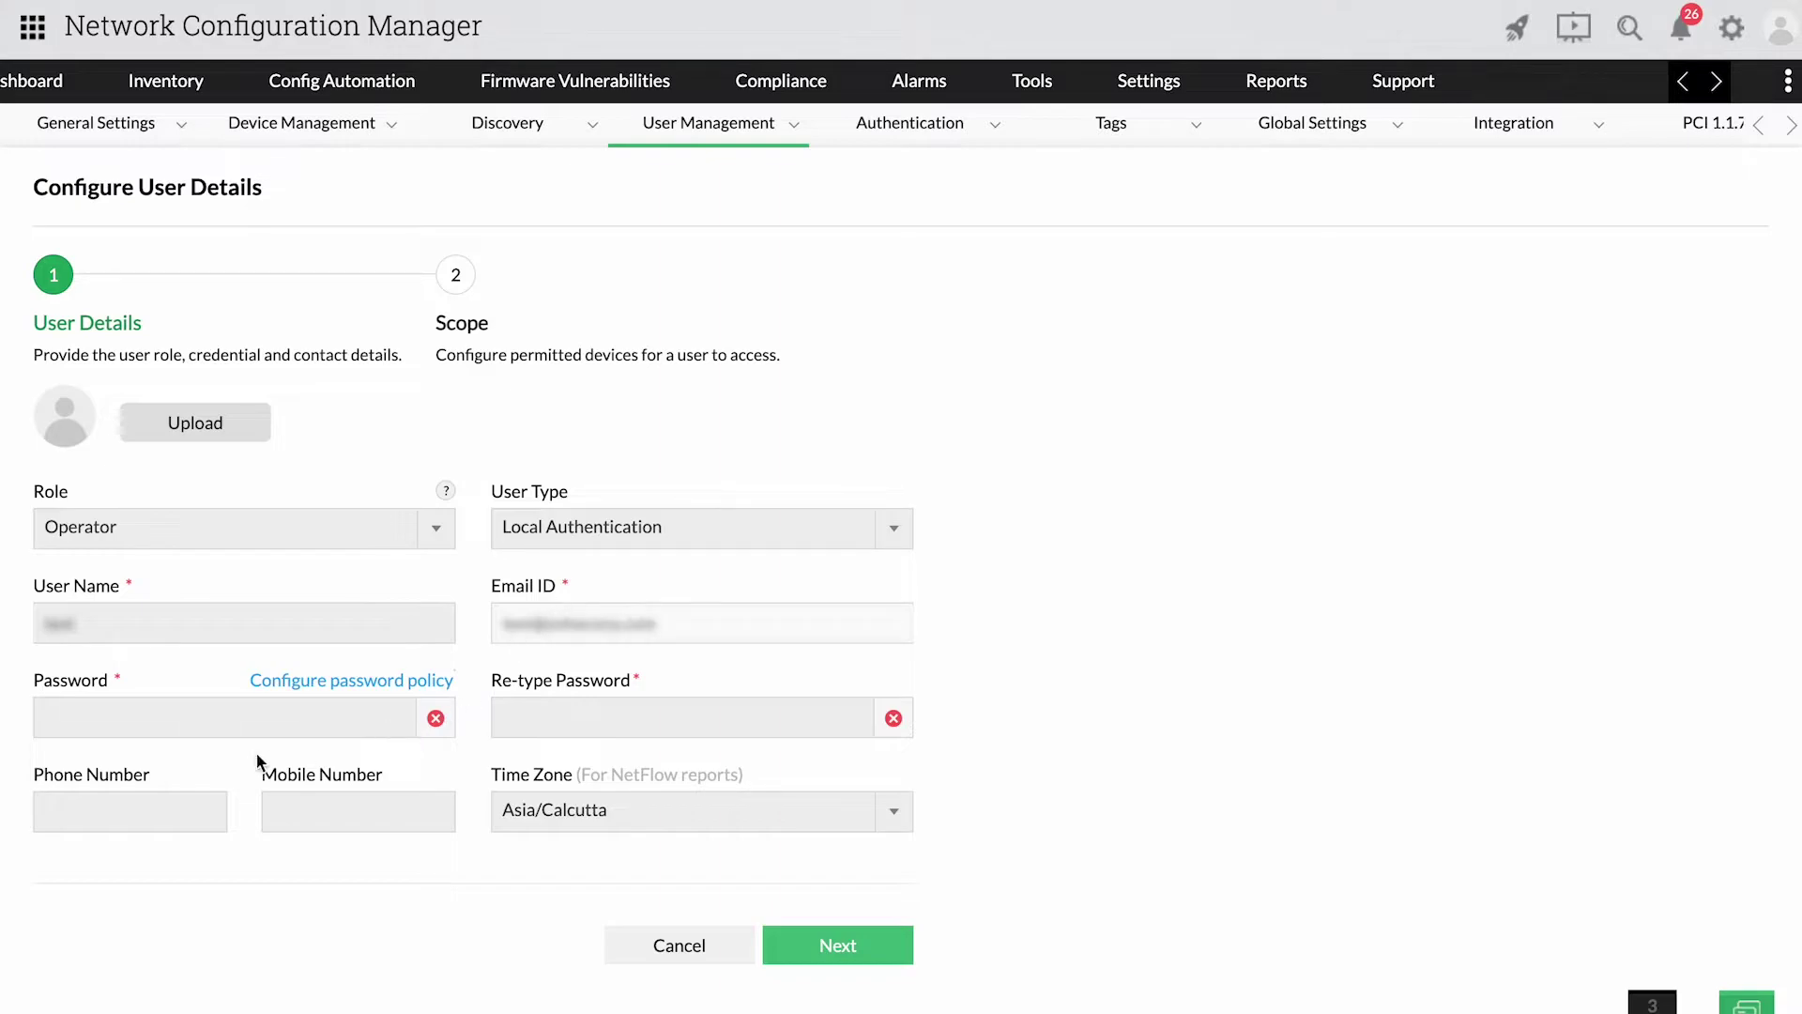
{"action": "left_click", "coordinate": [209, 727]}
{"action": "key", "text": "ctrl+v"}
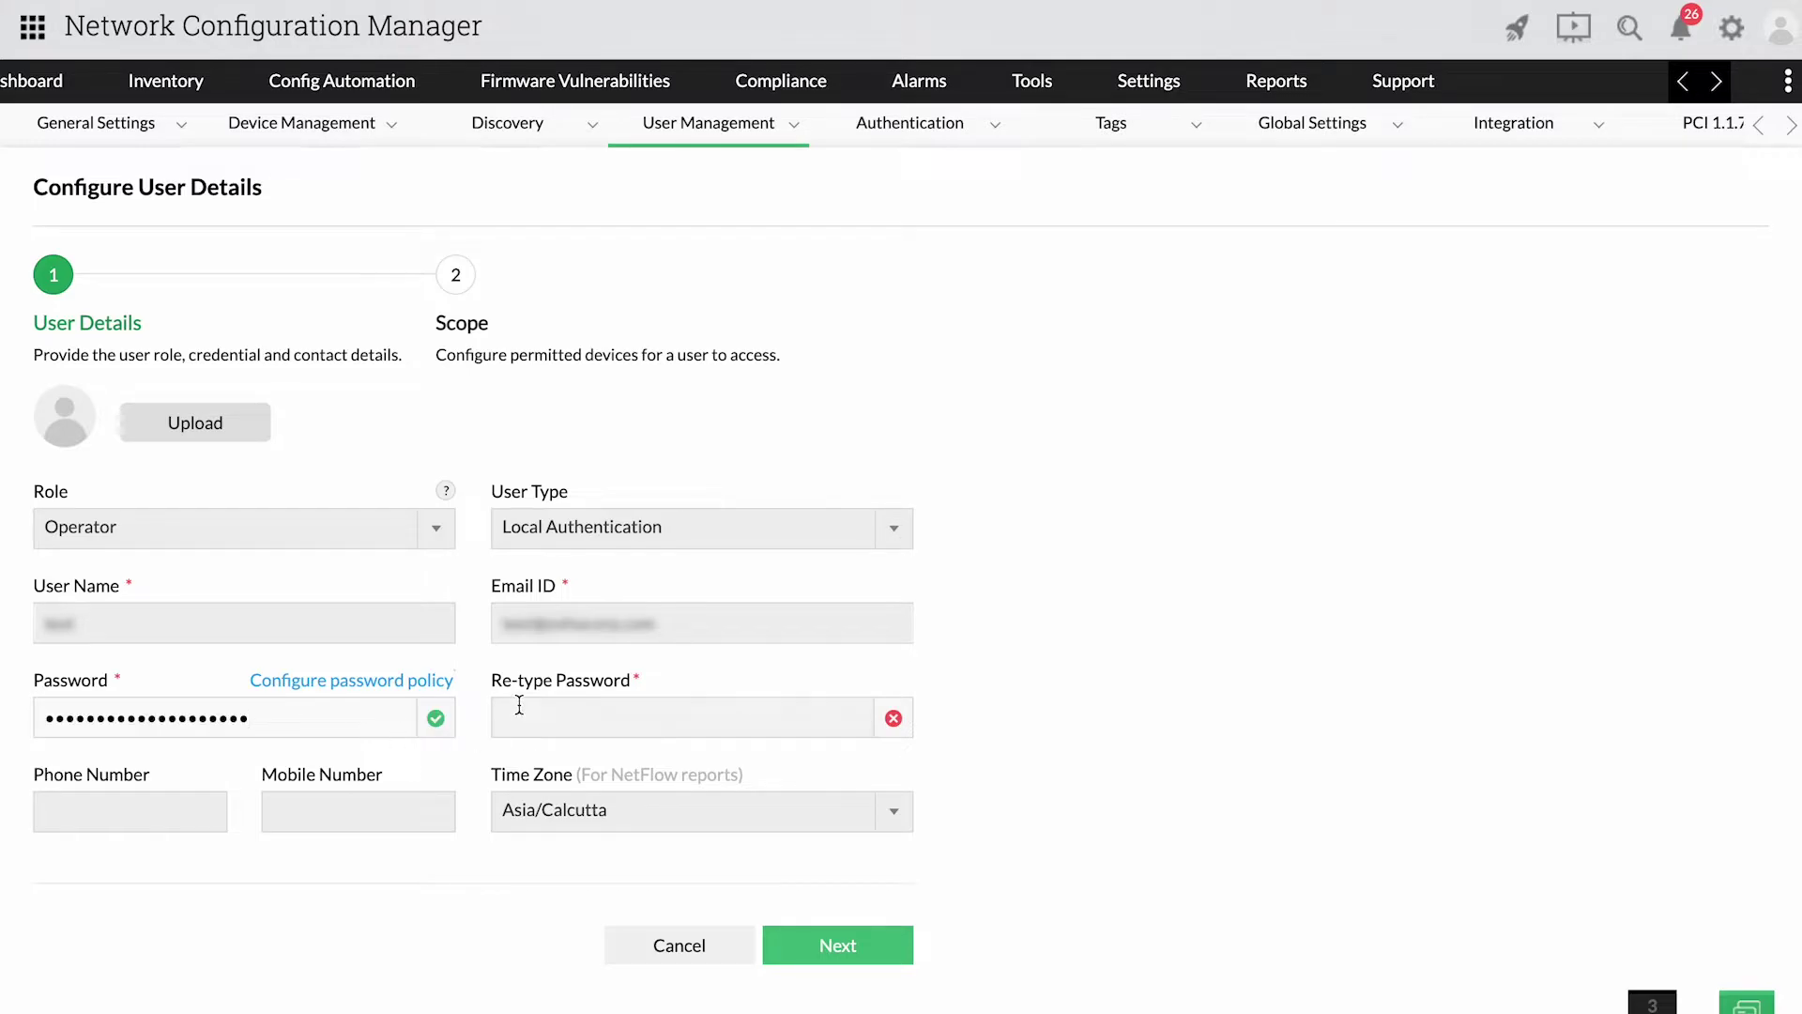
{"action": "key", "text": "ctrl+v"}
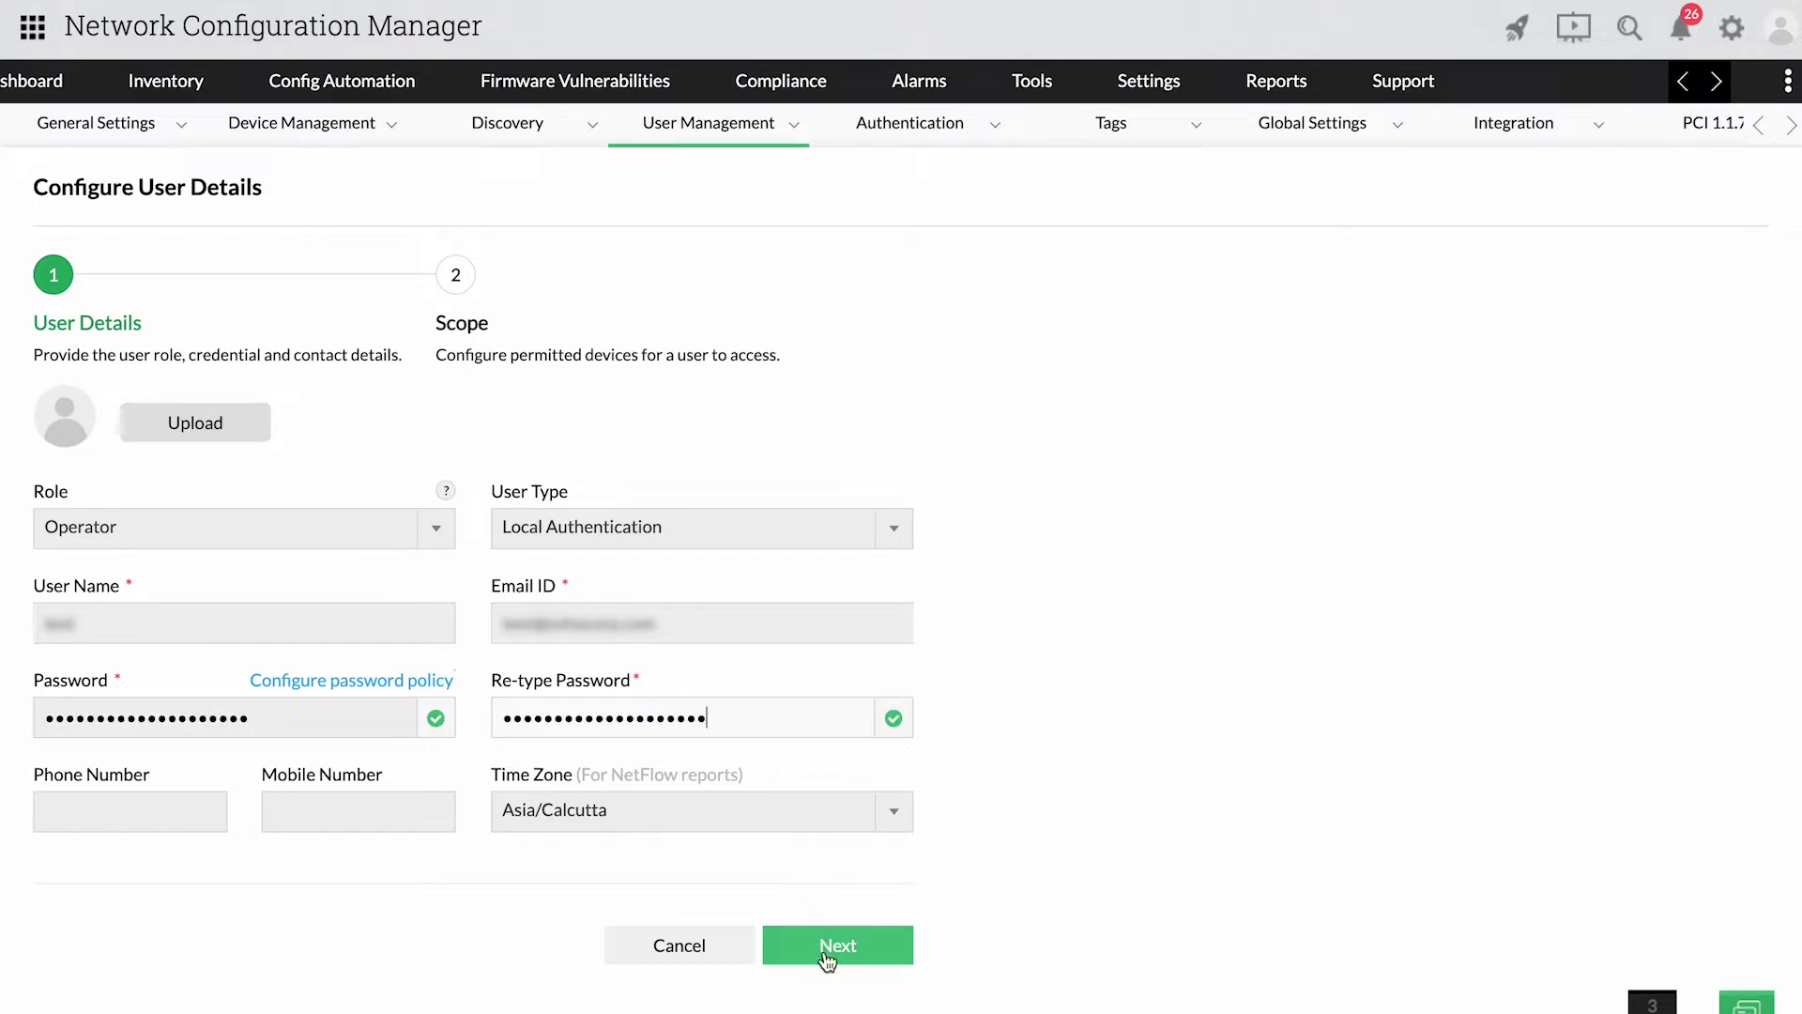
{"action": "left_click", "coordinate": [832, 950]}
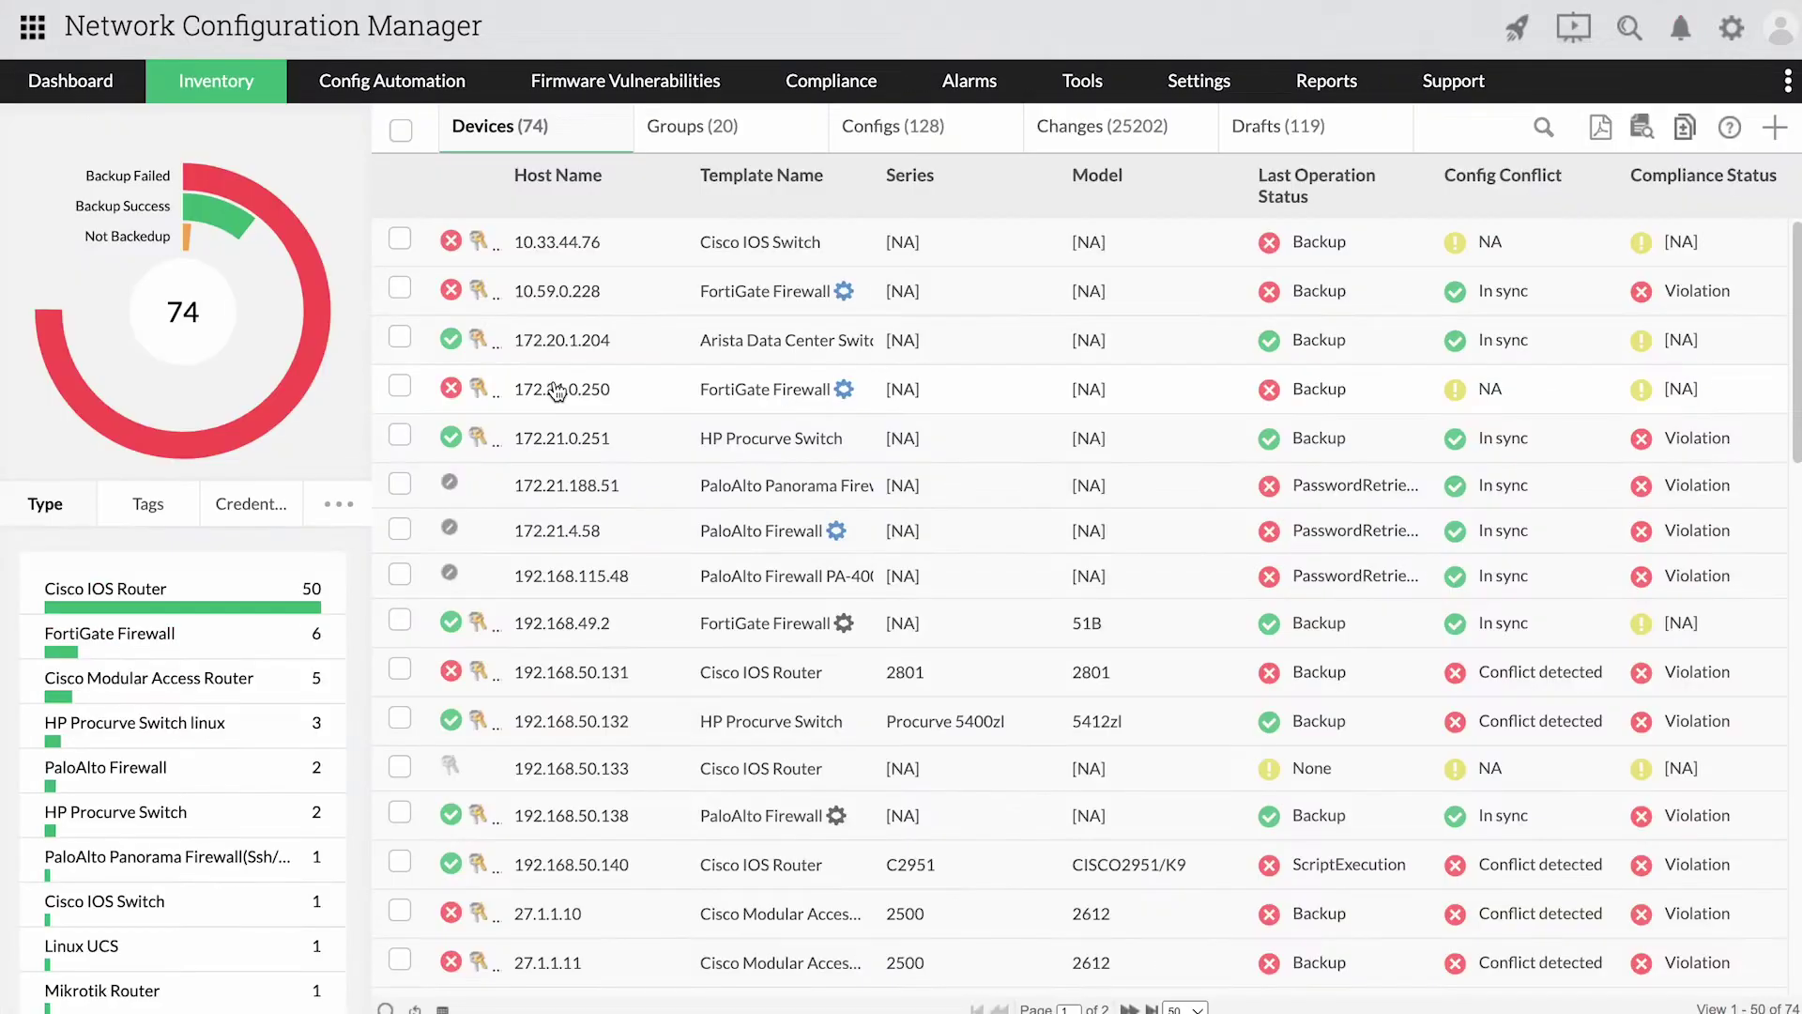
- Attach the BASELINE label to device 172.21.0.251's configuration through Label Configuration
{"action": "left_click", "coordinate": [564, 438]}
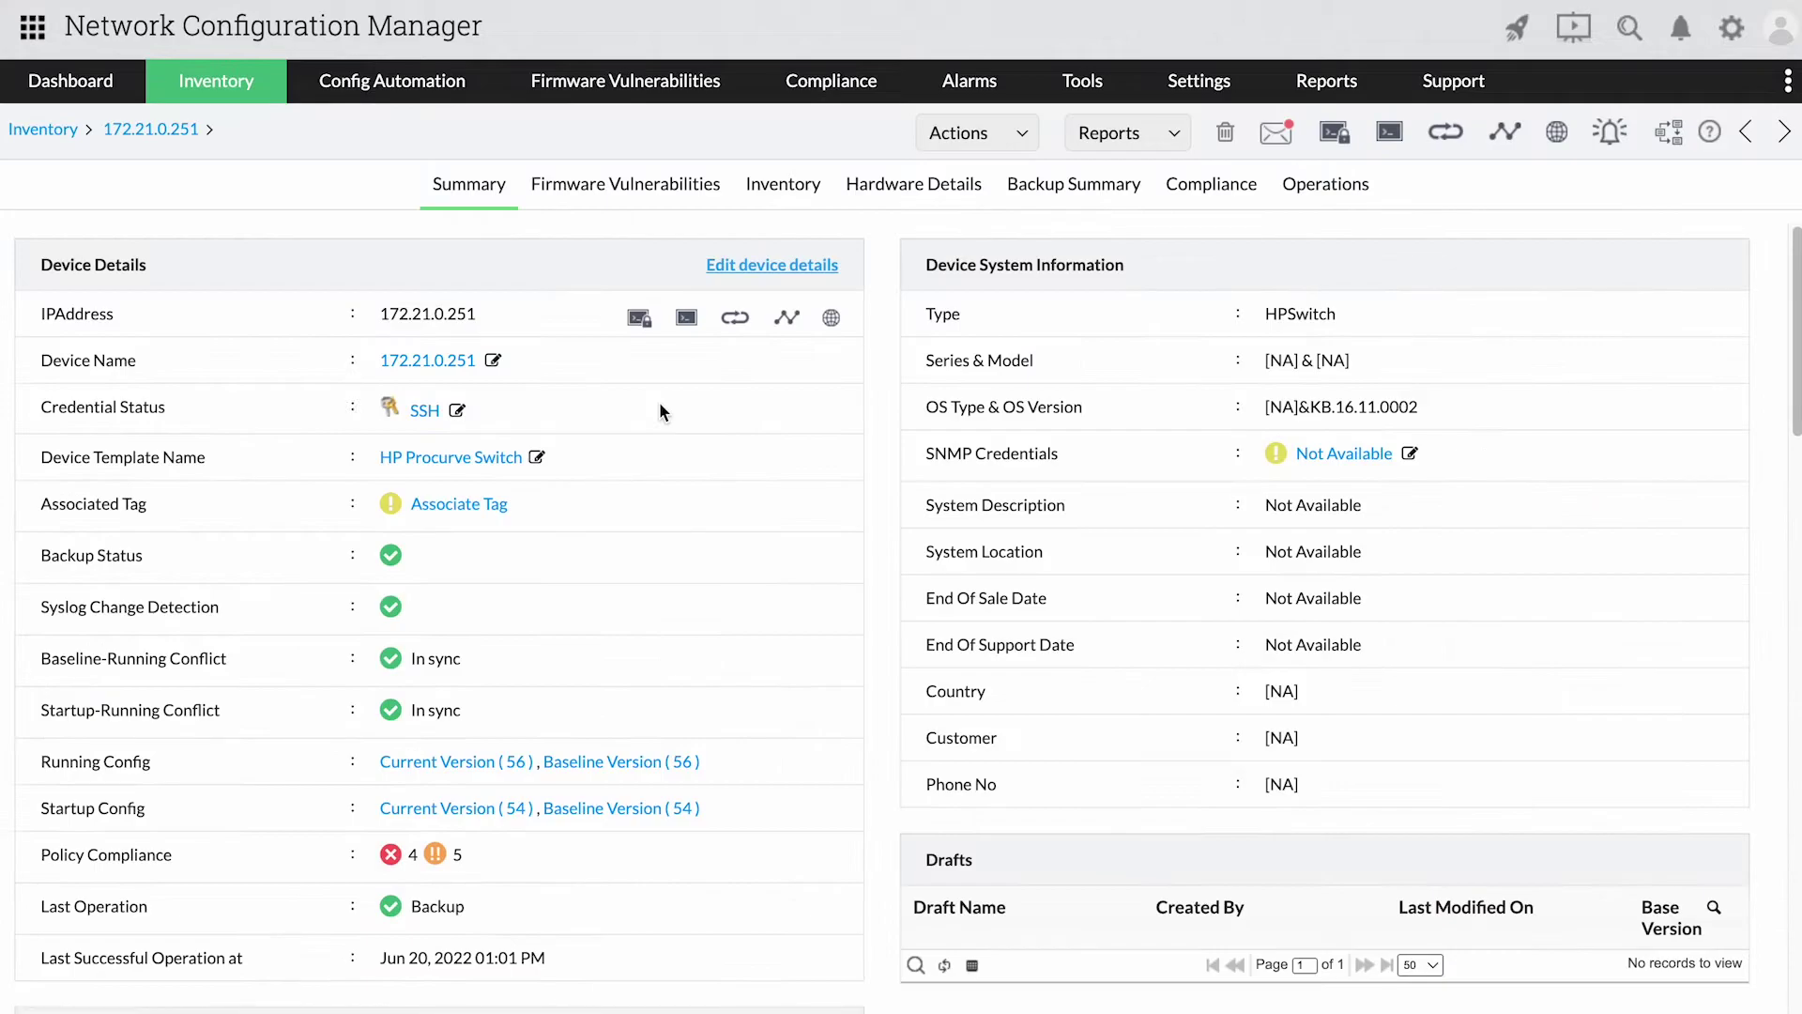
{"action": "left_click", "coordinate": [967, 131]}
{"action": "mouse_move", "coordinate": [1006, 342]}
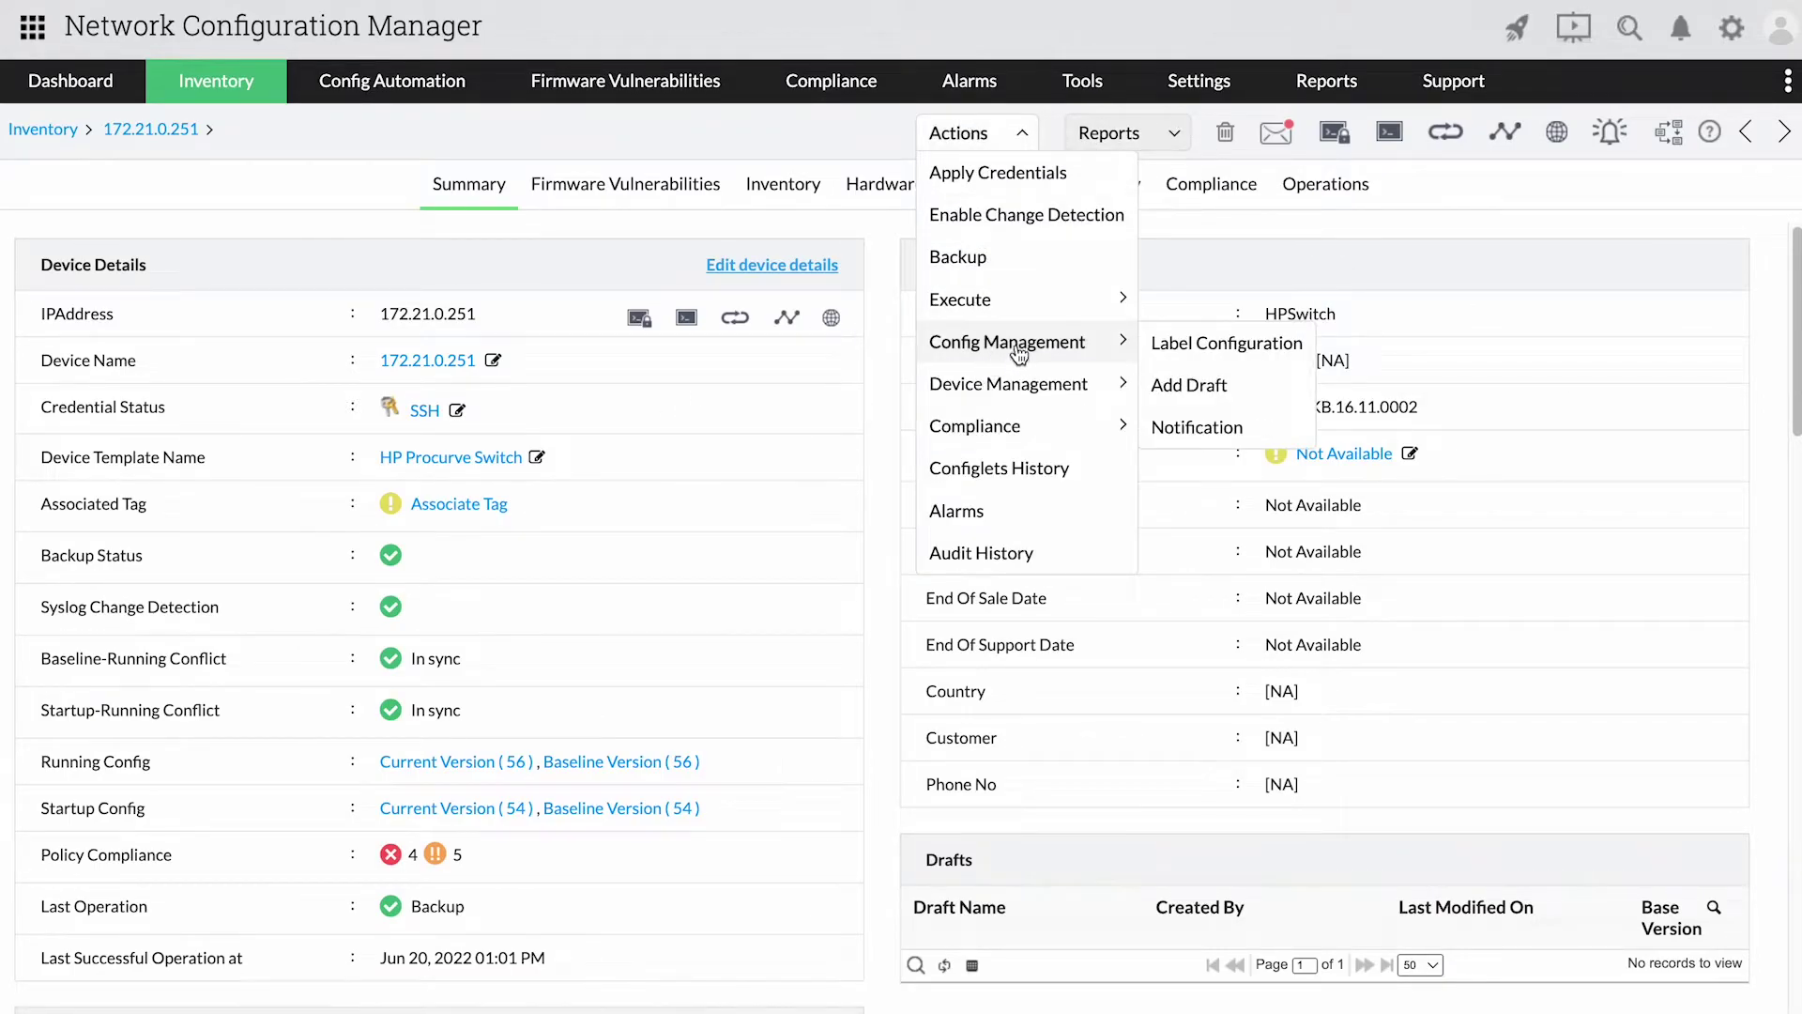
{"action": "left_click", "coordinate": [1211, 343]}
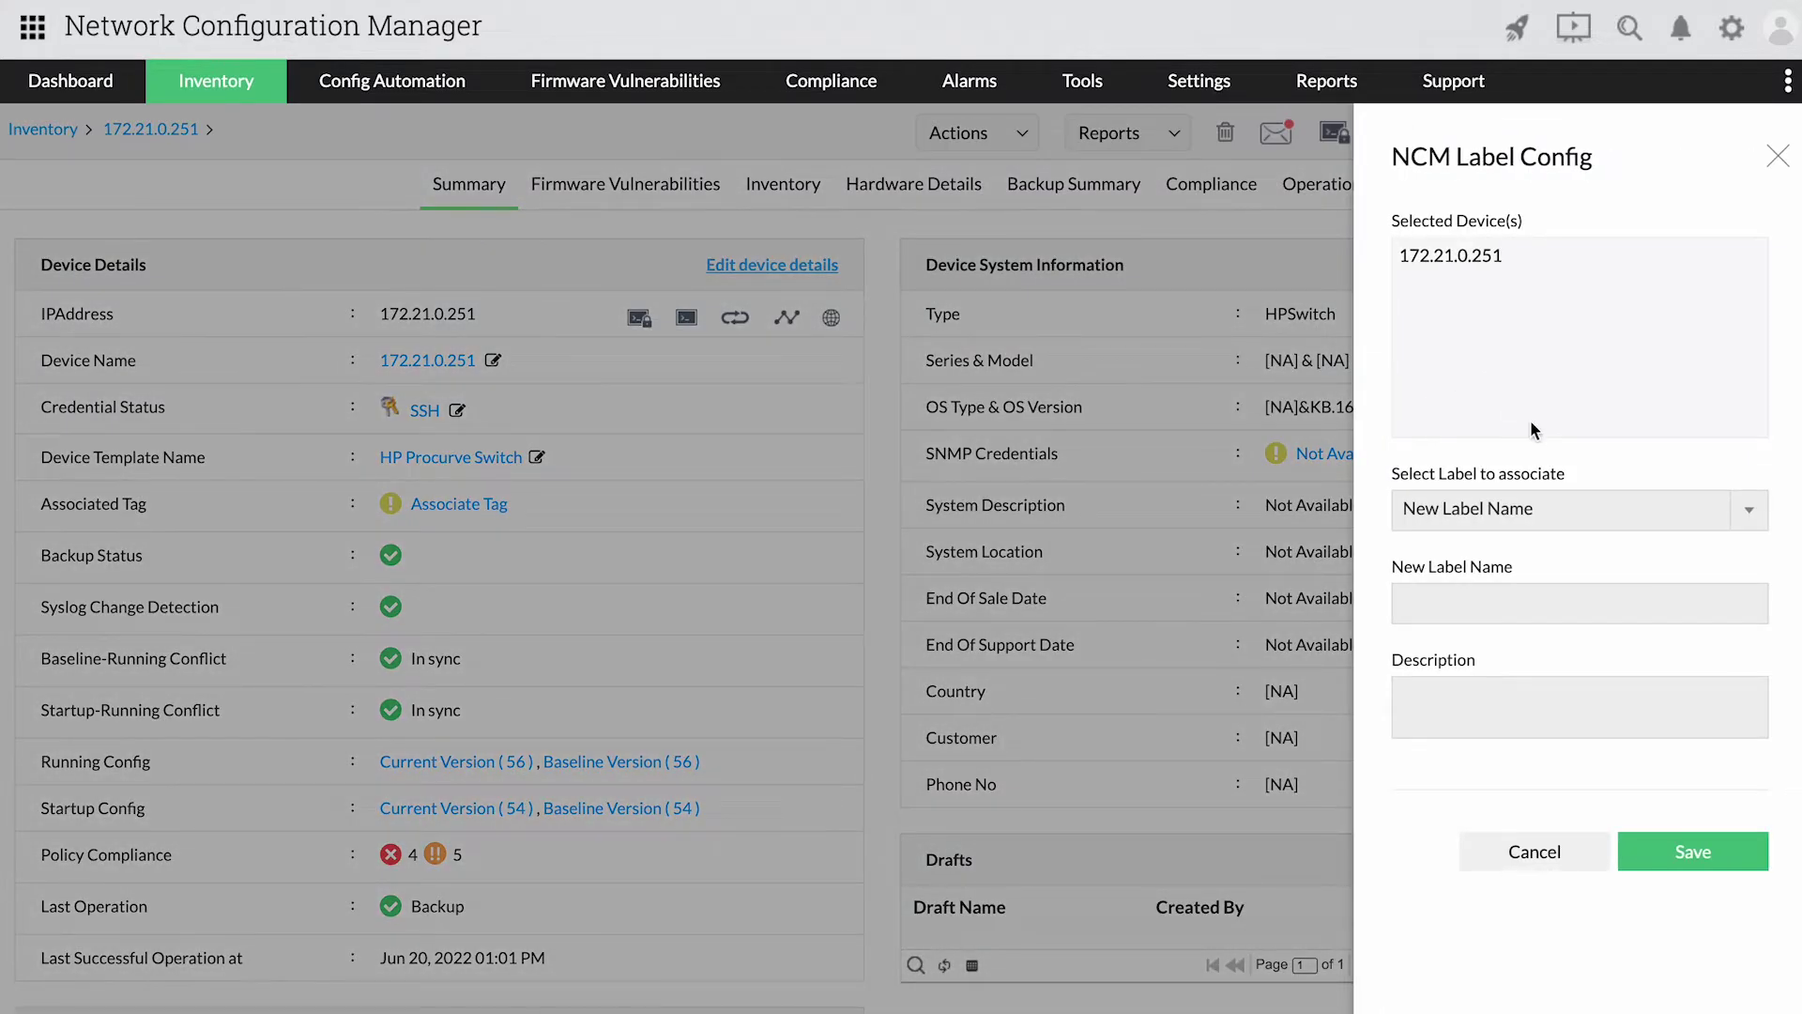
{"action": "left_click", "coordinate": [1510, 512]}
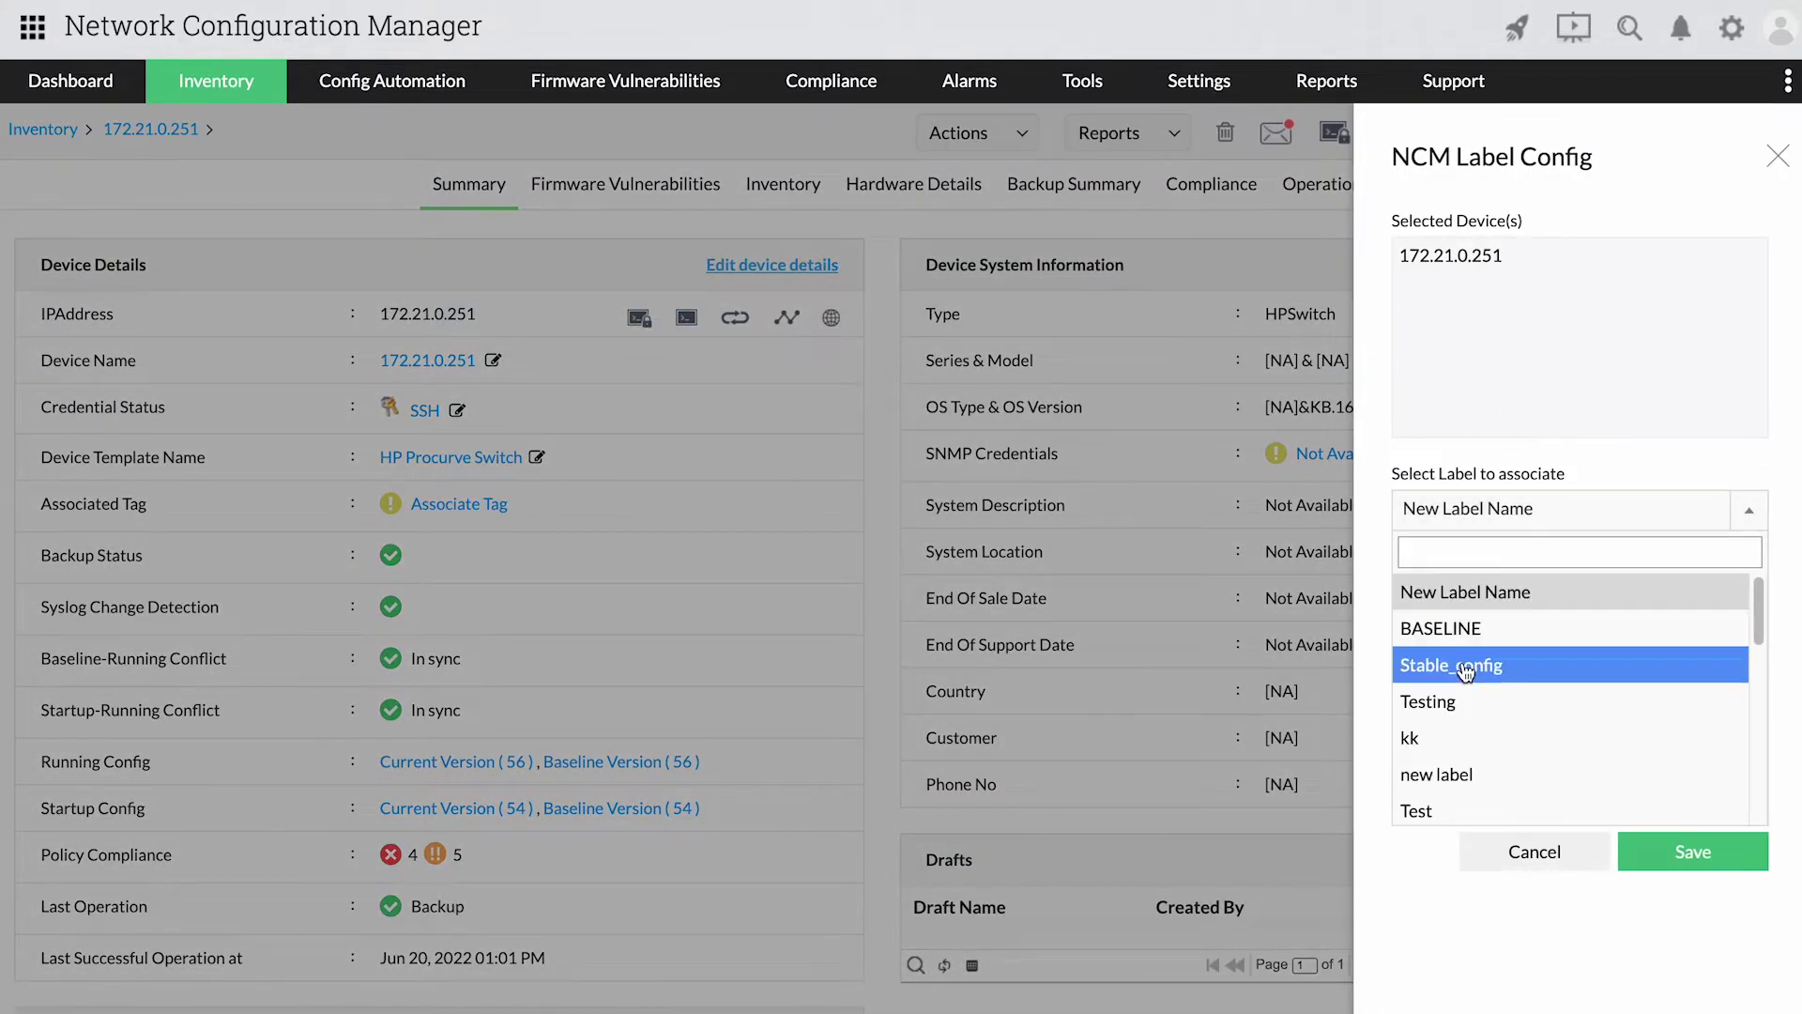
{"action": "left_click", "coordinate": [1464, 628]}
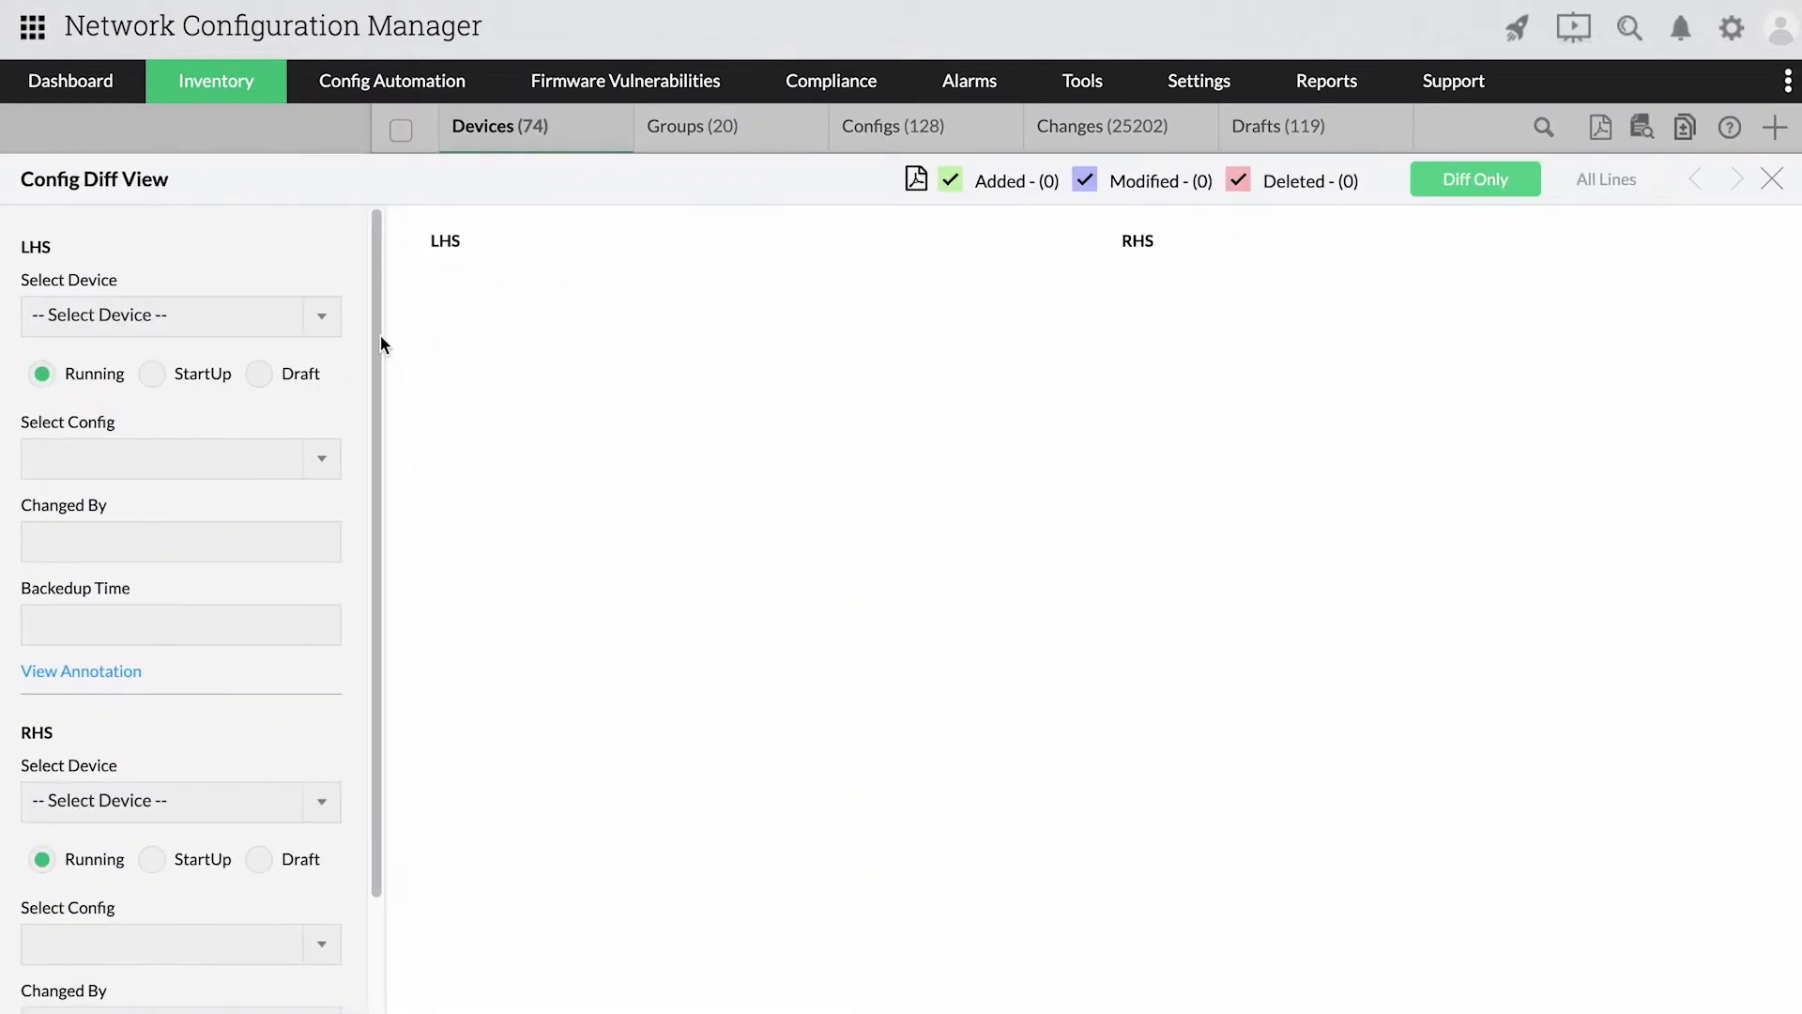
- Diff 10.59.0.228 Version 18 on the left against Version 15 on the right
{"action": "left_click", "coordinate": [187, 316]}
{"action": "left_click", "coordinate": [139, 472]}
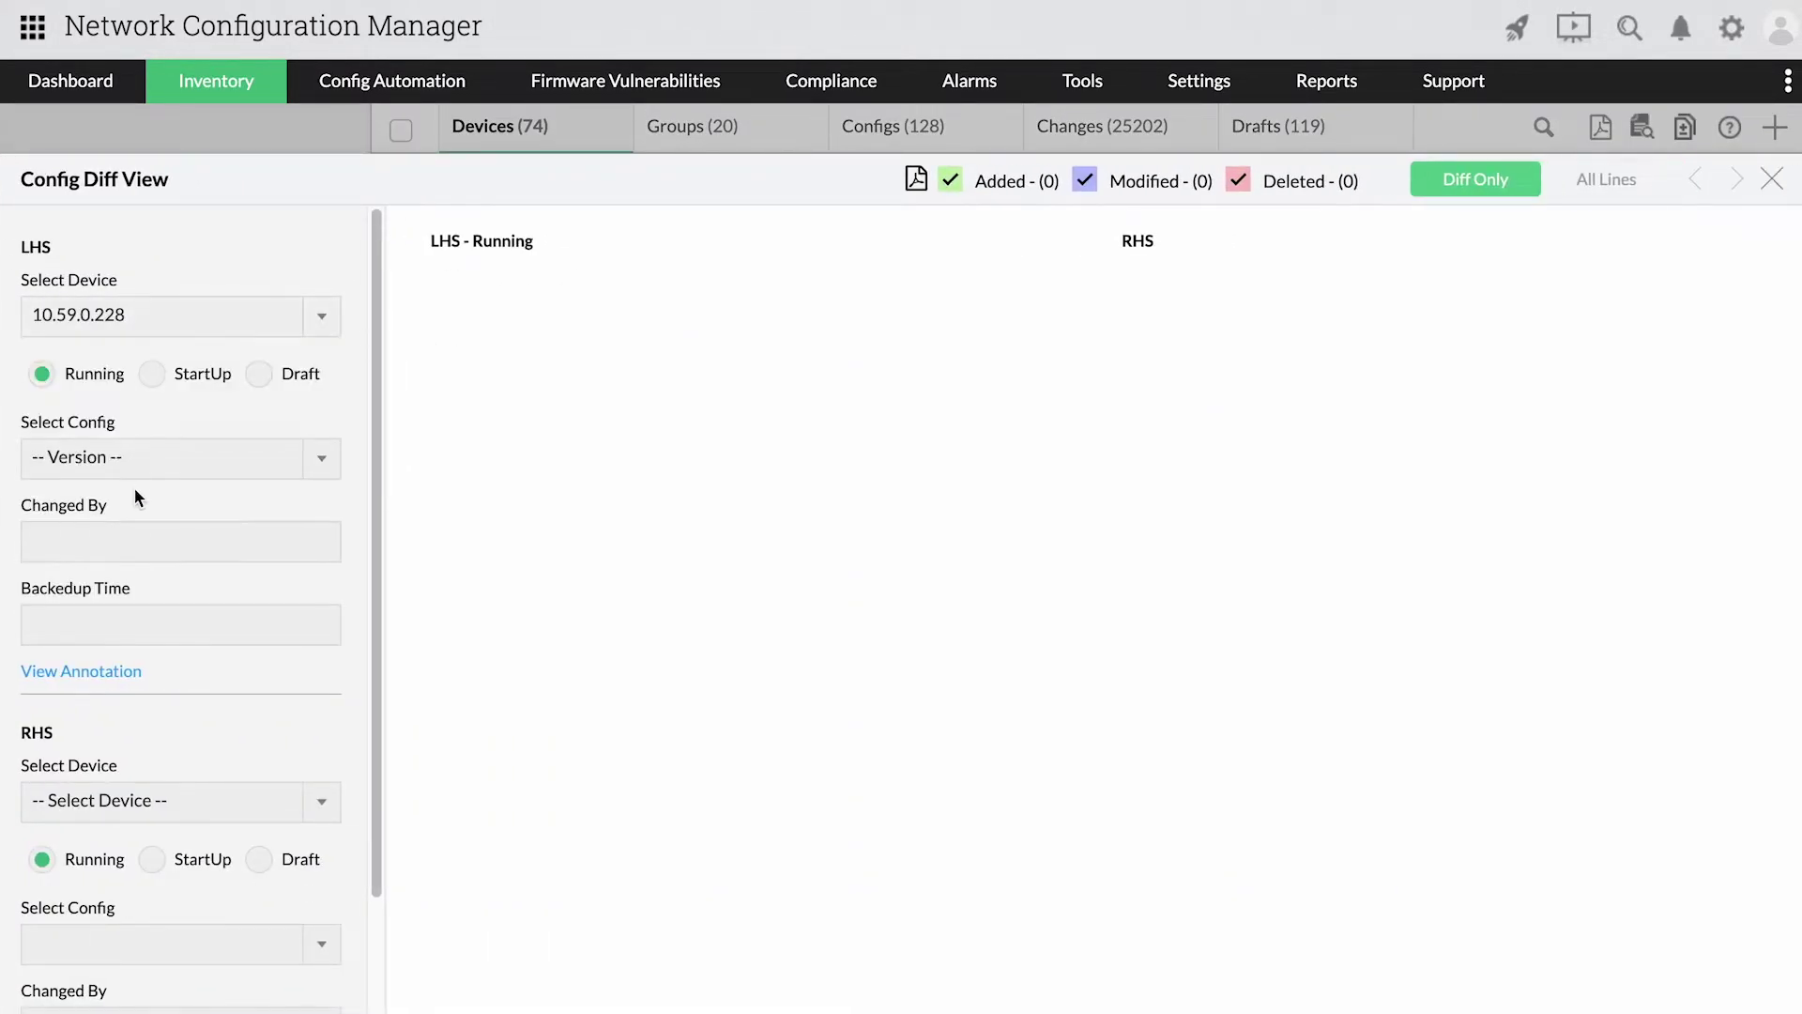
{"action": "left_click", "coordinate": [139, 471]}
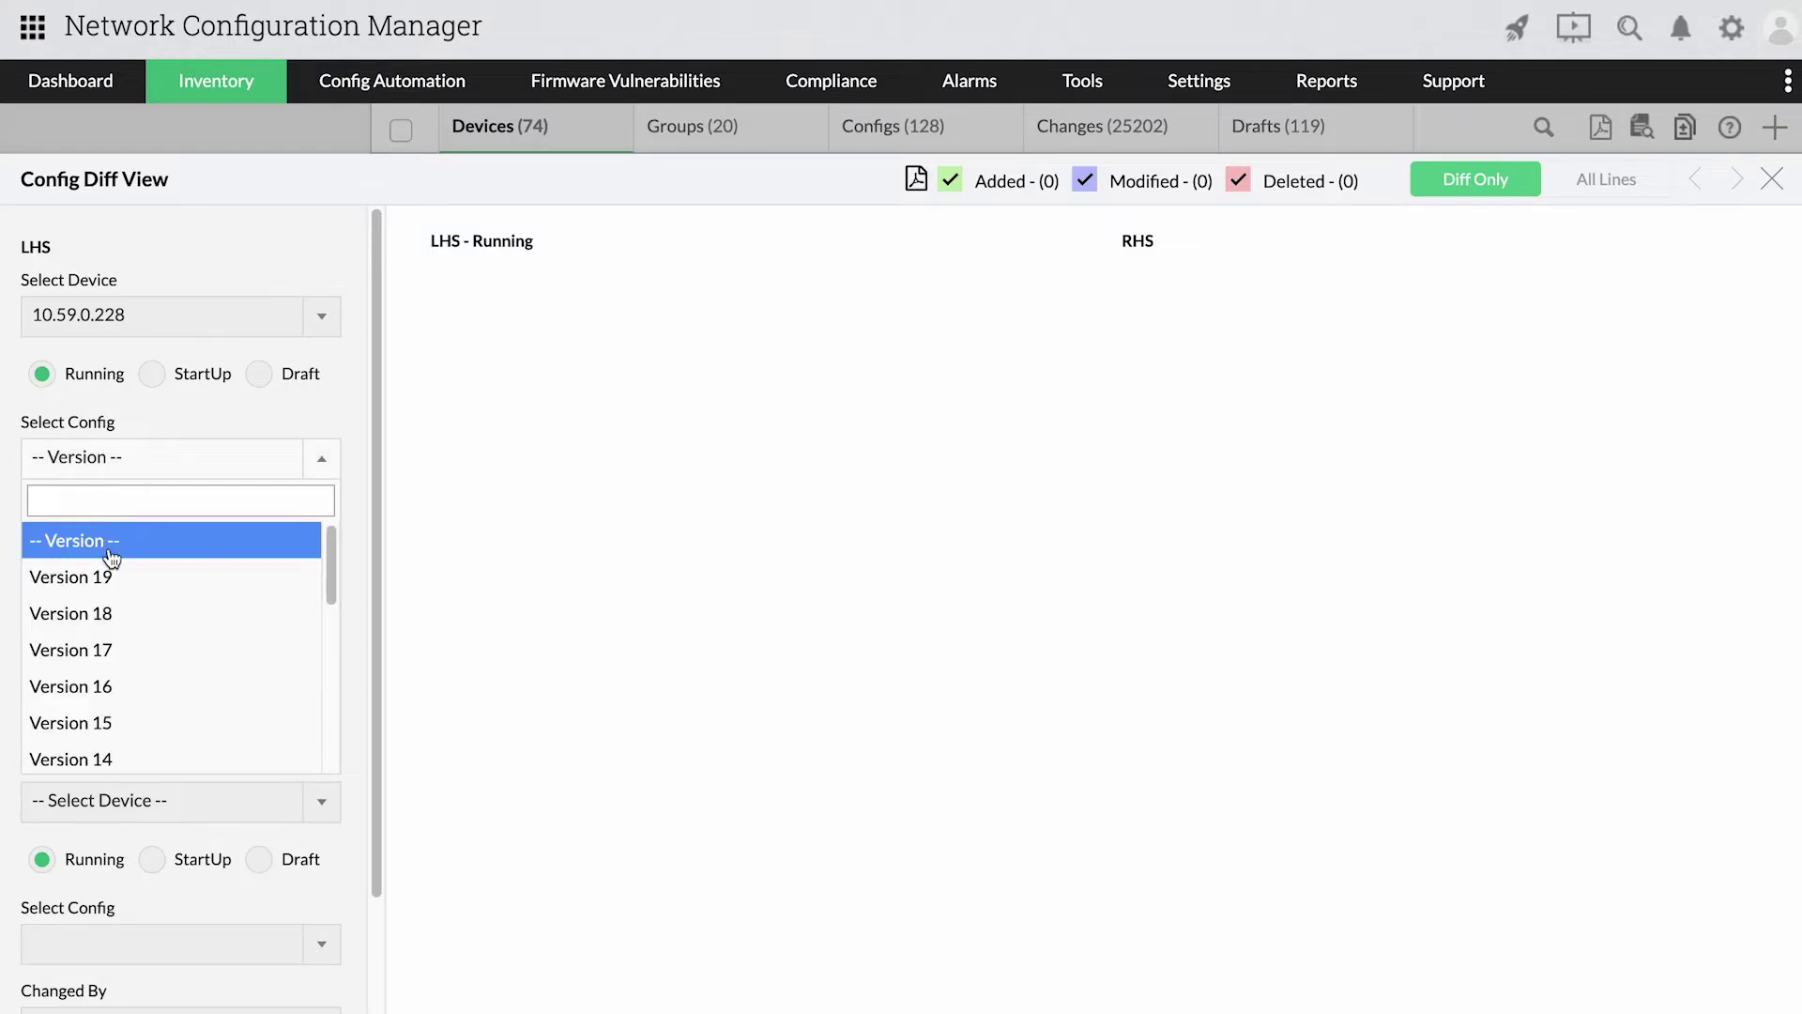
{"action": "left_click", "coordinate": [111, 609]}
{"action": "left_click", "coordinate": [120, 800]}
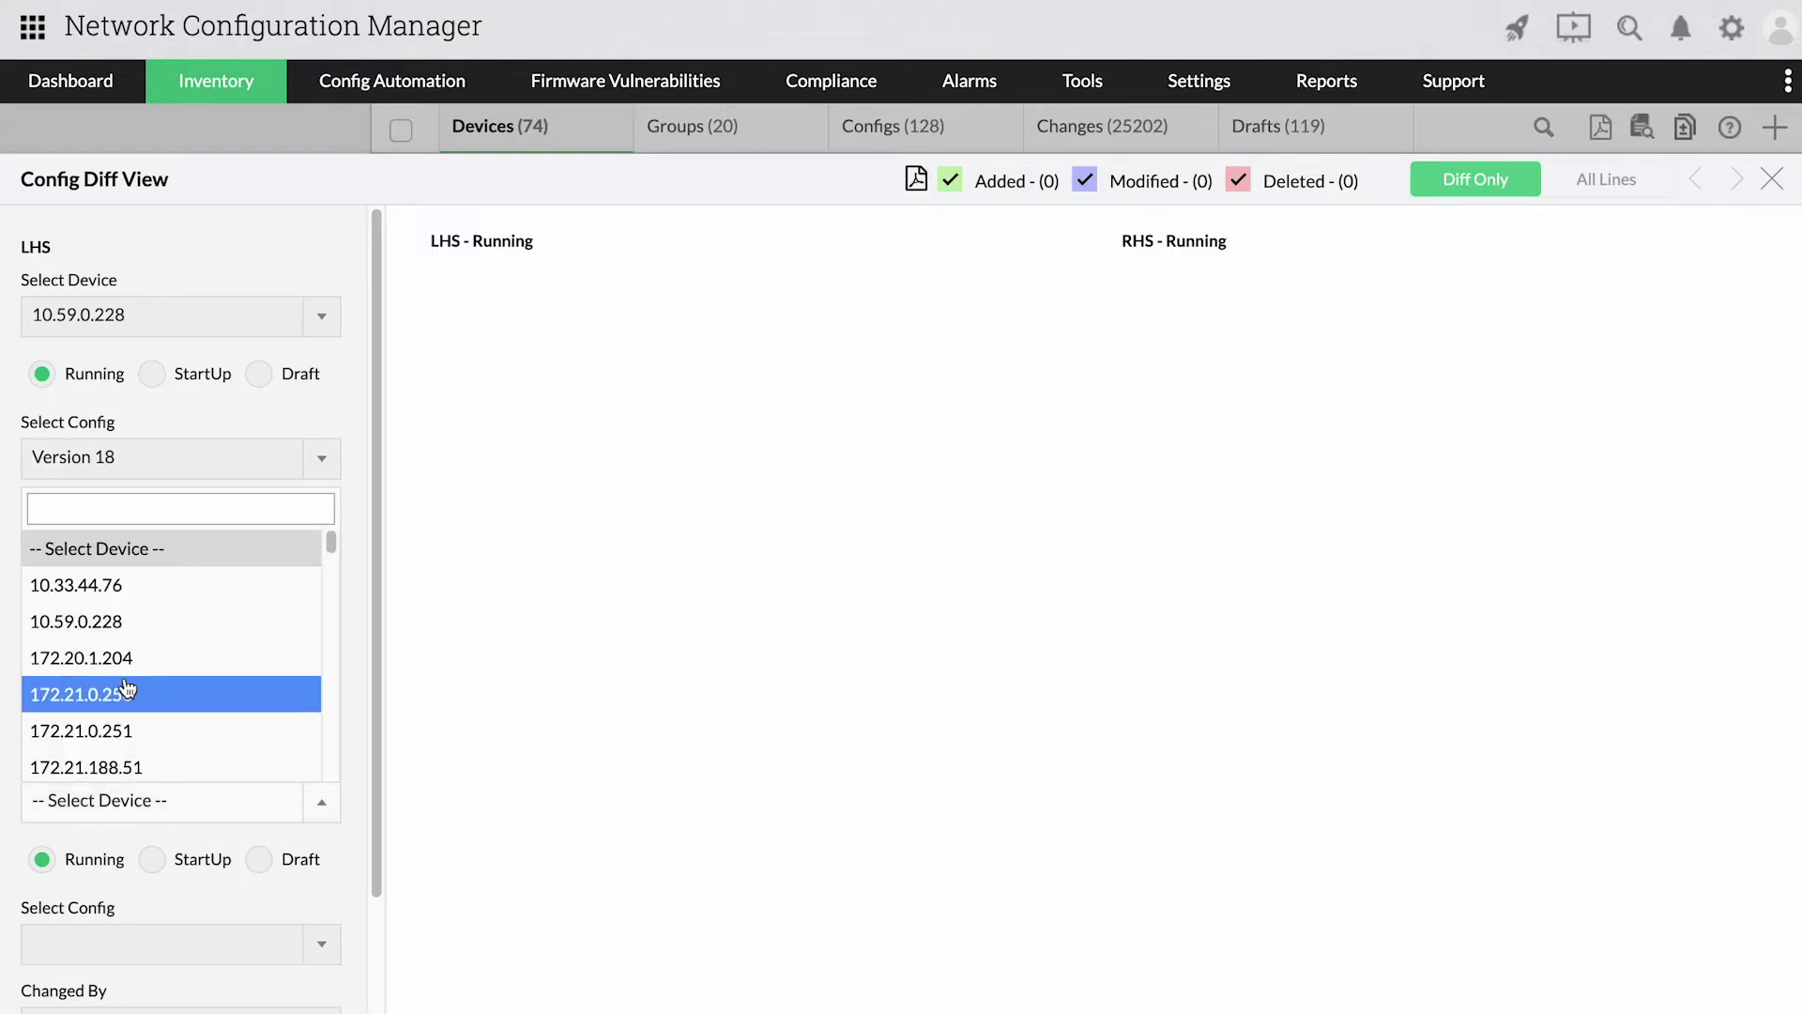
{"action": "left_click", "coordinate": [103, 624]}
{"action": "left_click", "coordinate": [120, 944]}
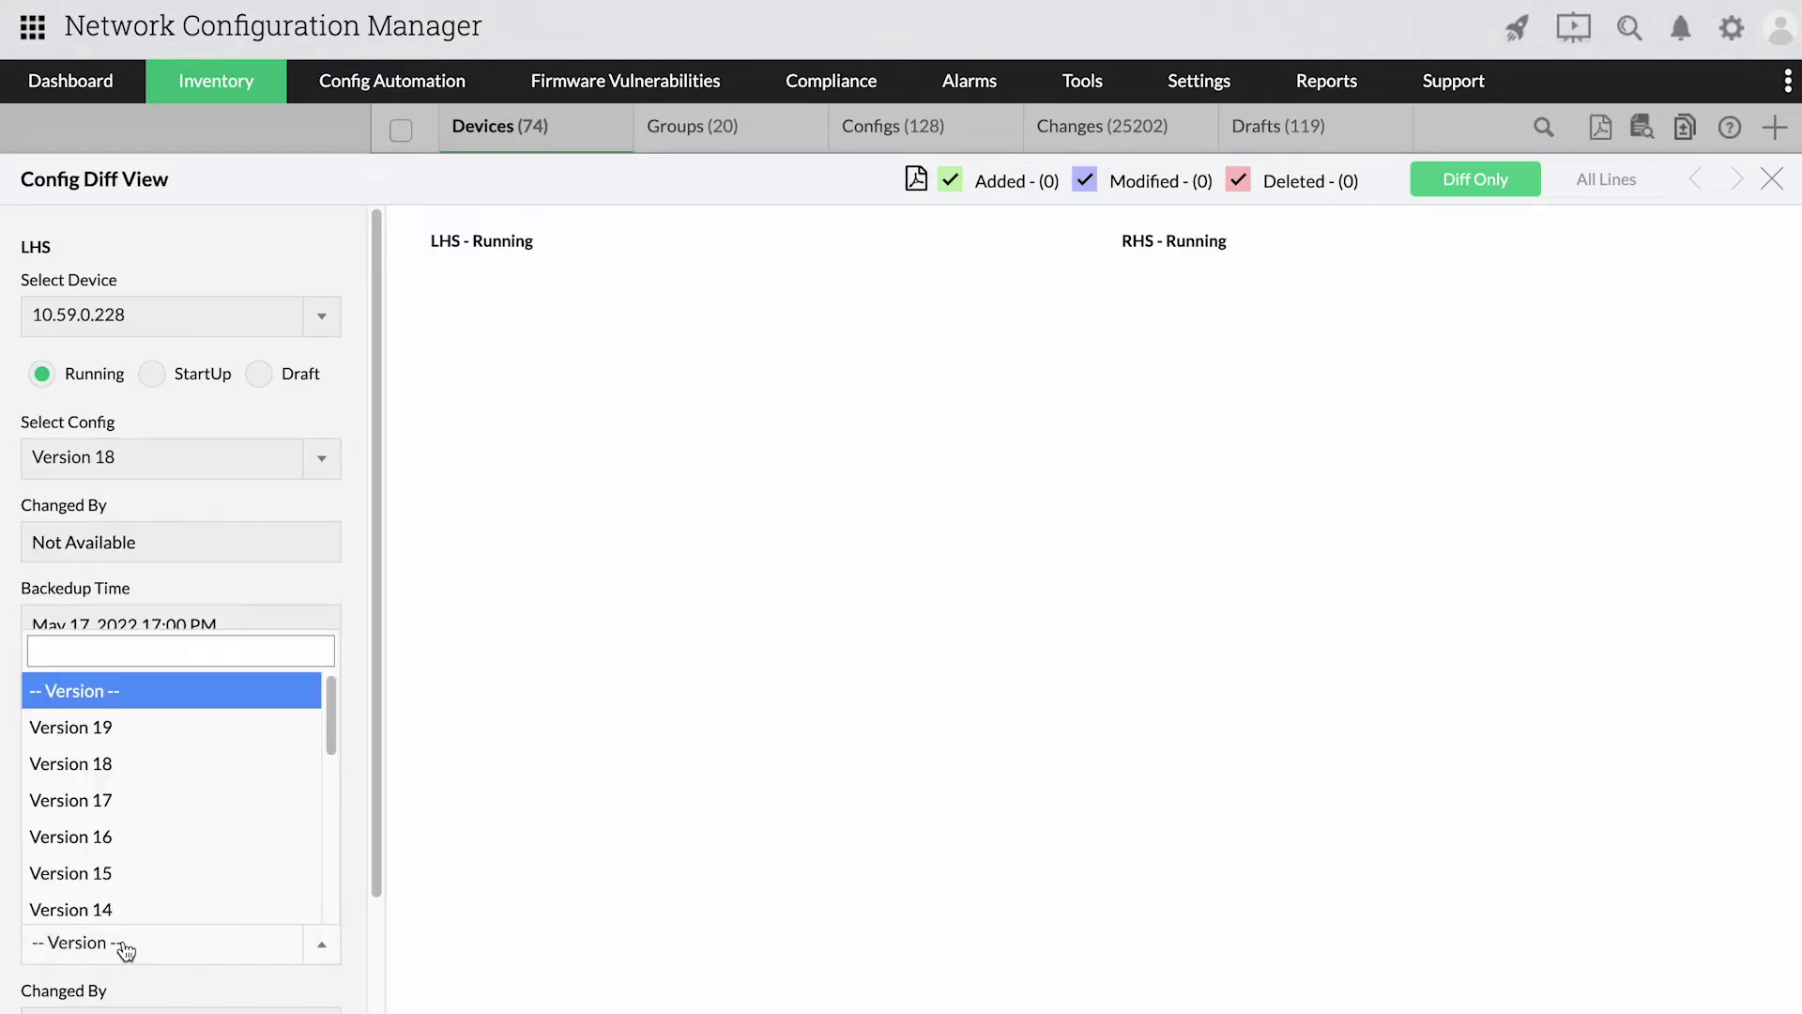
{"action": "left_click", "coordinate": [121, 883]}
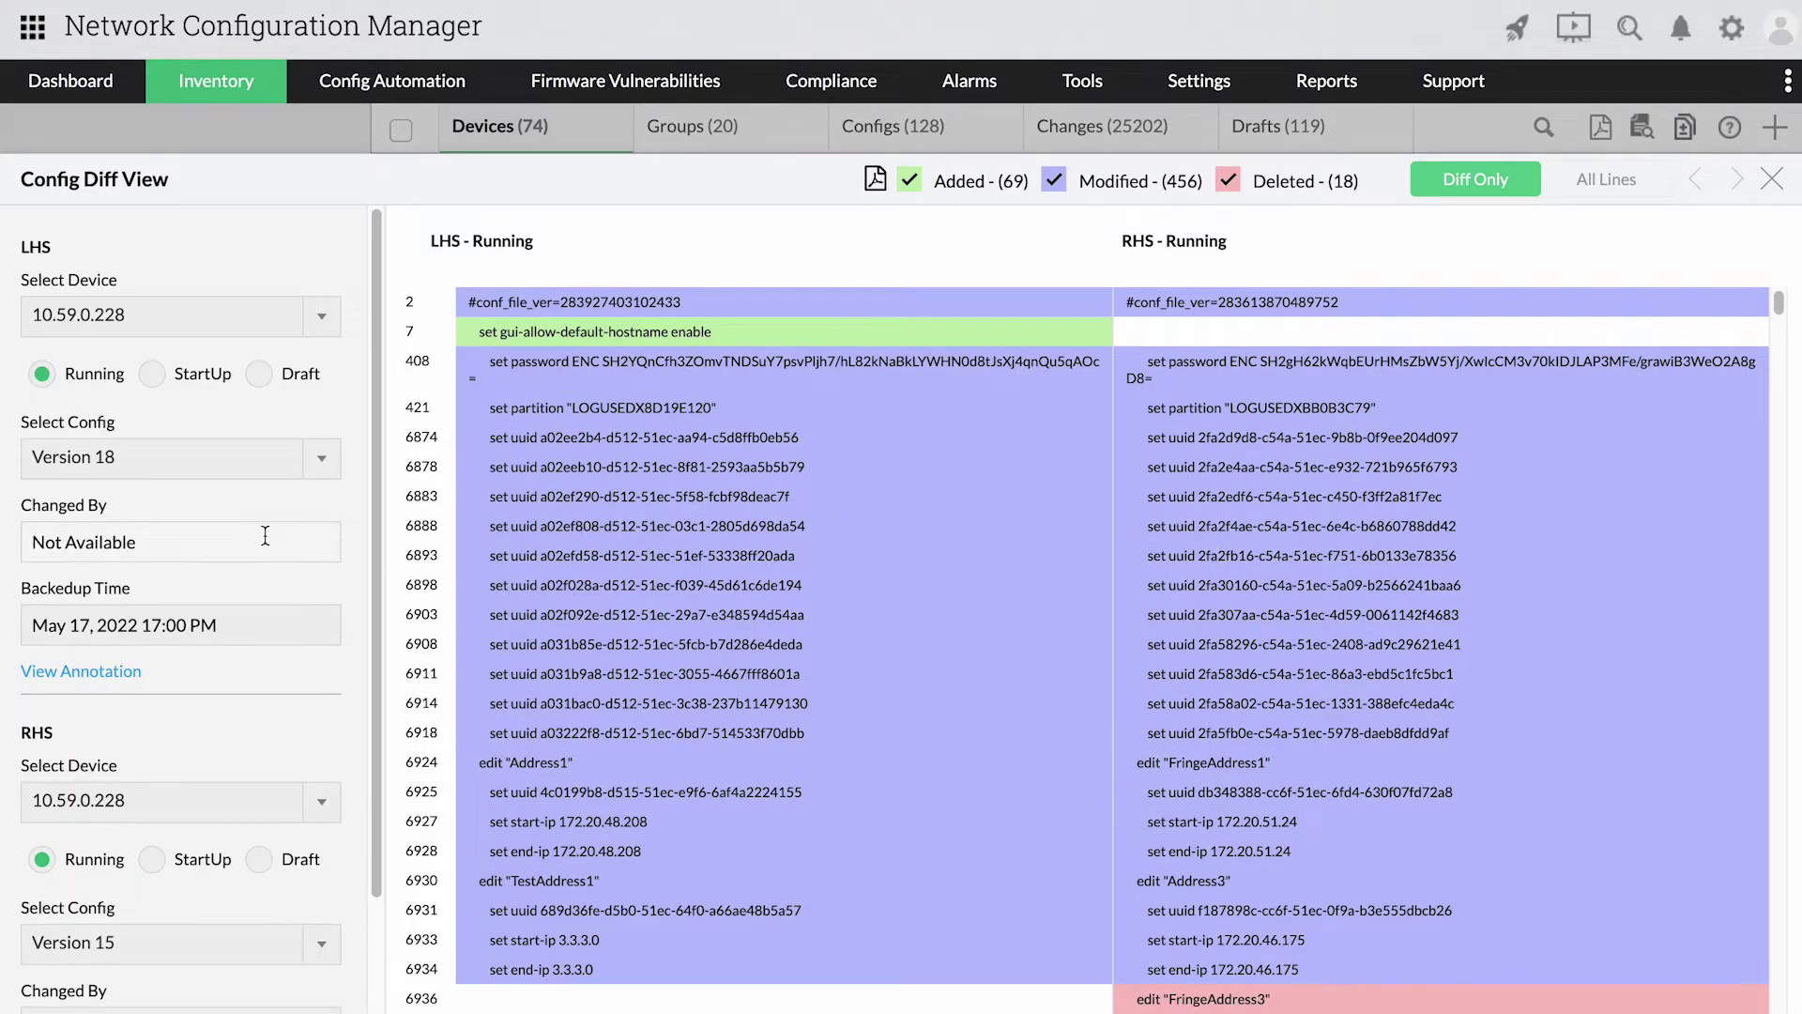
{"action": "scroll", "coordinate": [251, 531], "scroll_direction": "down", "scroll_amount": 3}
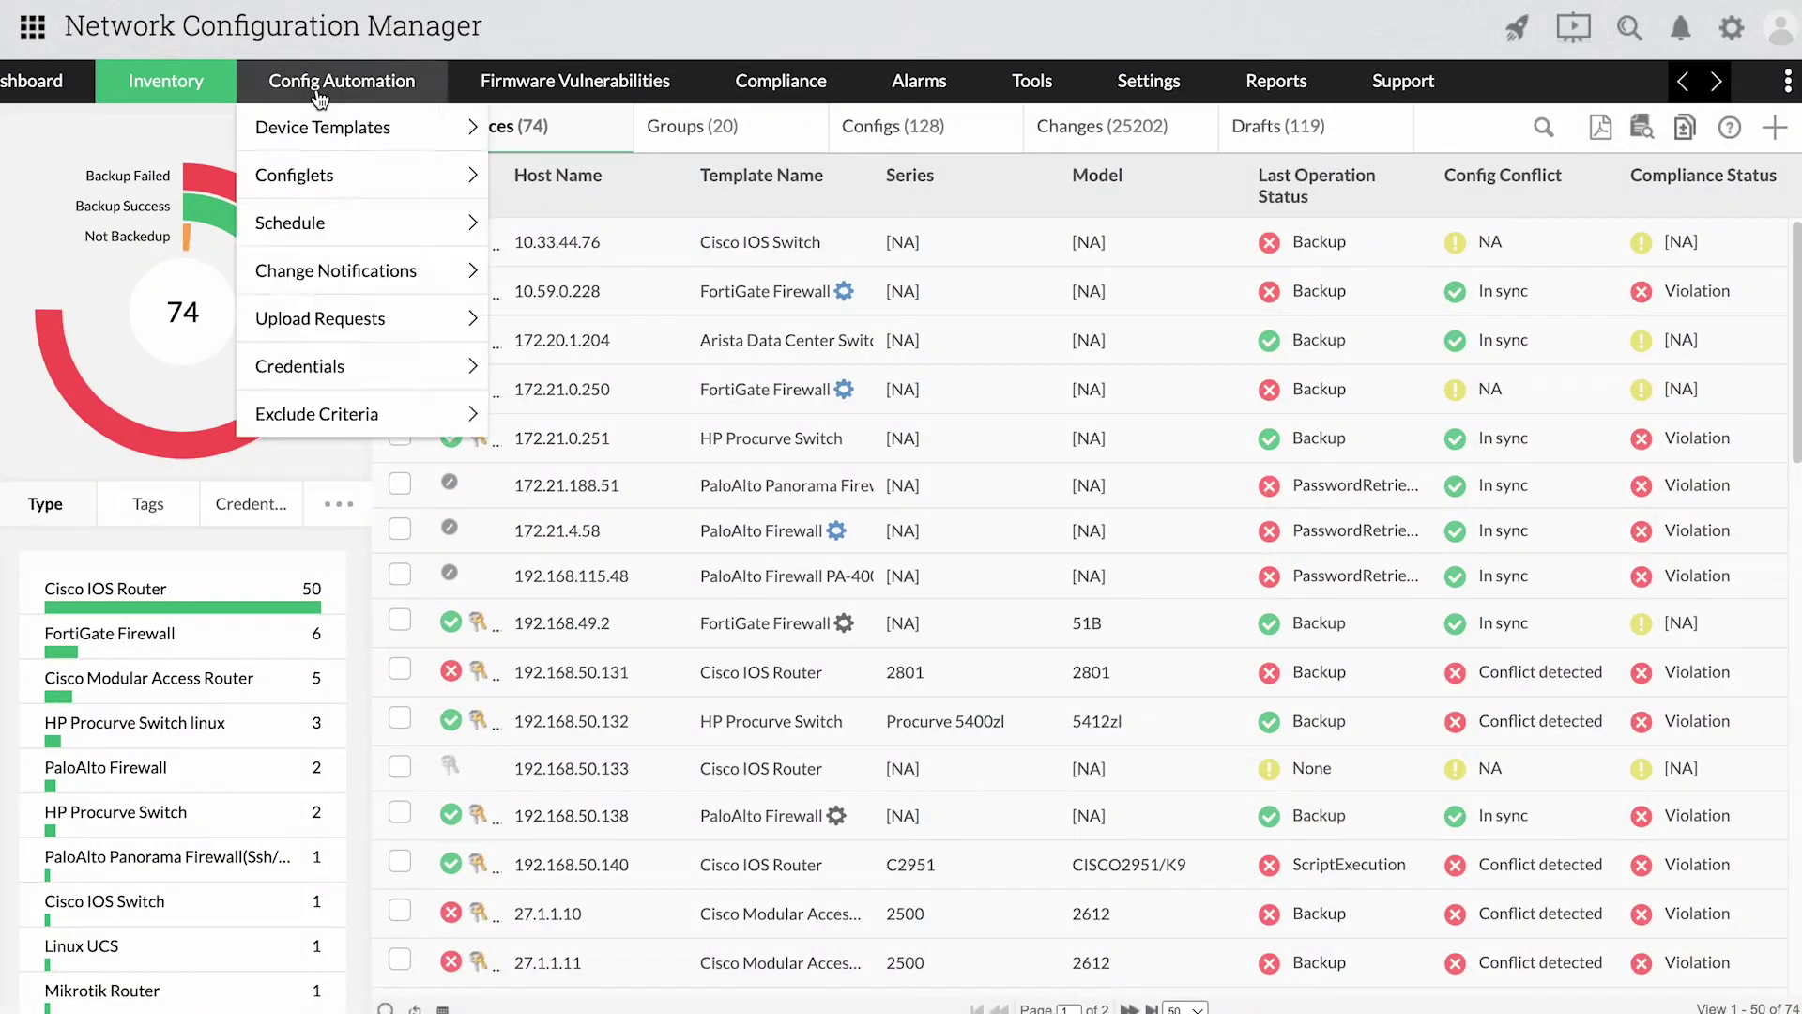
- Begin a new change notification from the Change Notifications list
{"action": "left_click", "coordinate": [559, 273]}
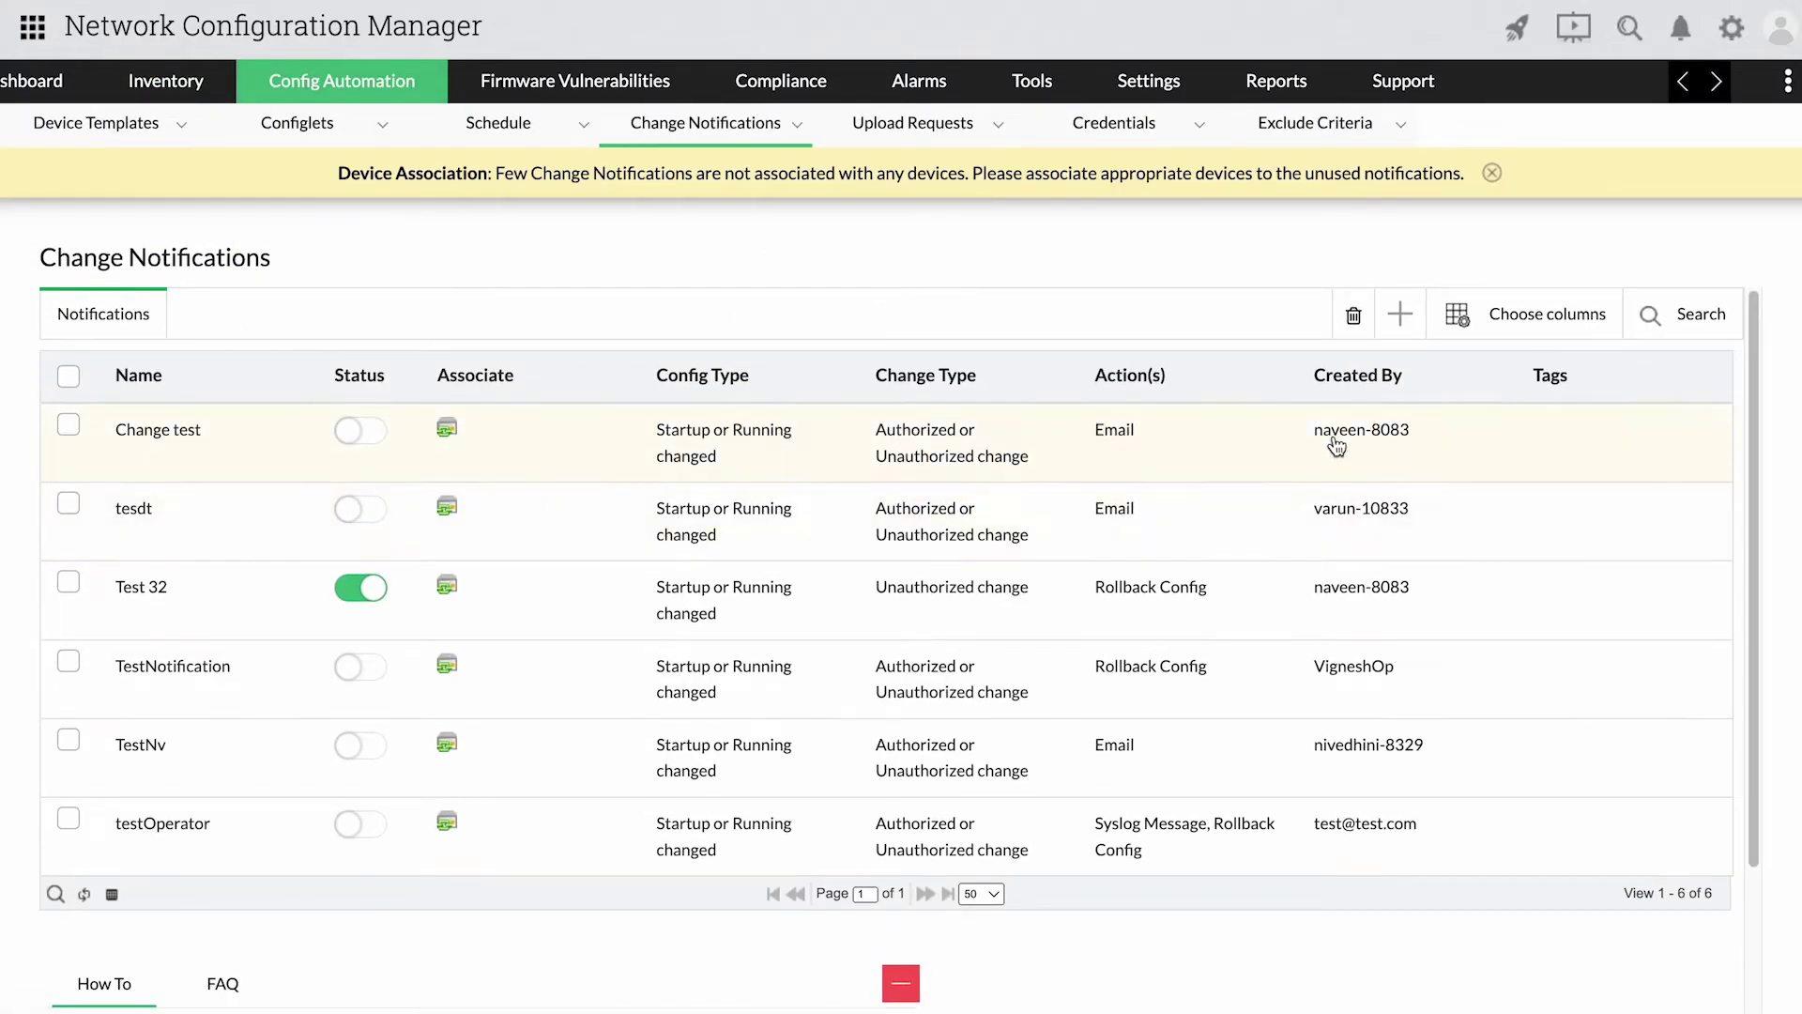
{"action": "left_click", "coordinate": [1398, 314]}
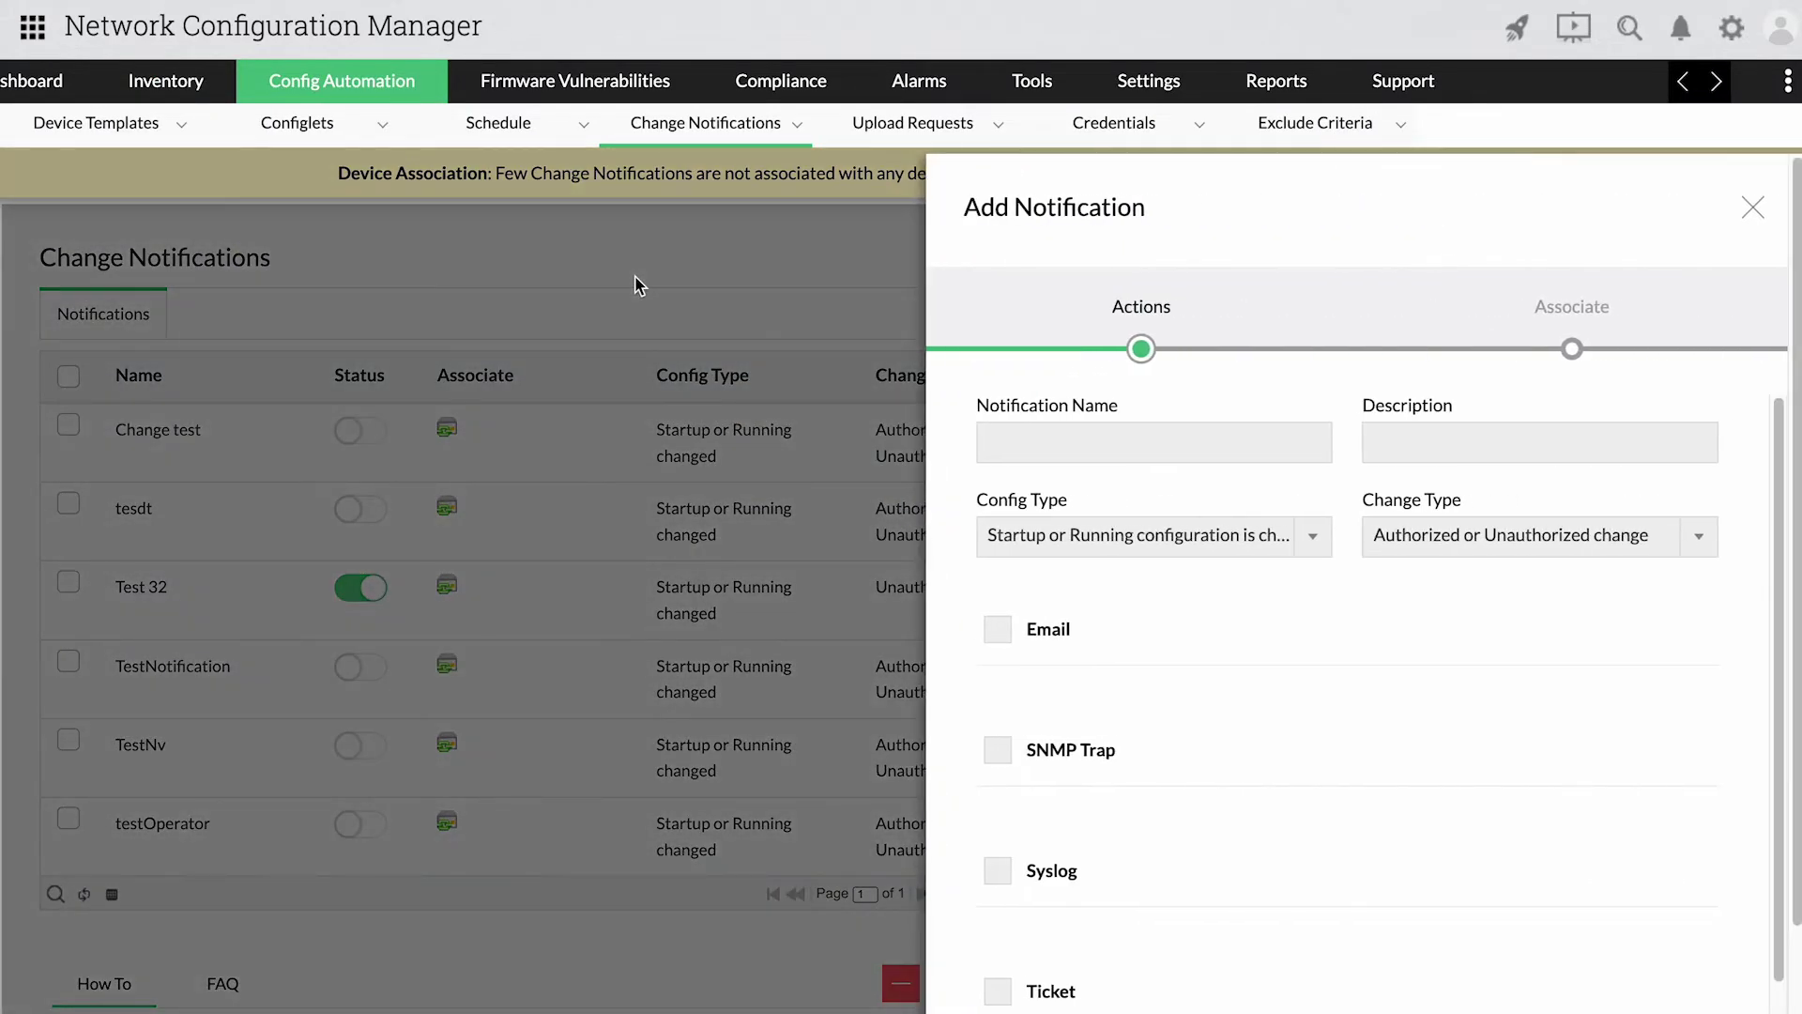
{"action": "left_click", "coordinate": [1385, 477]}
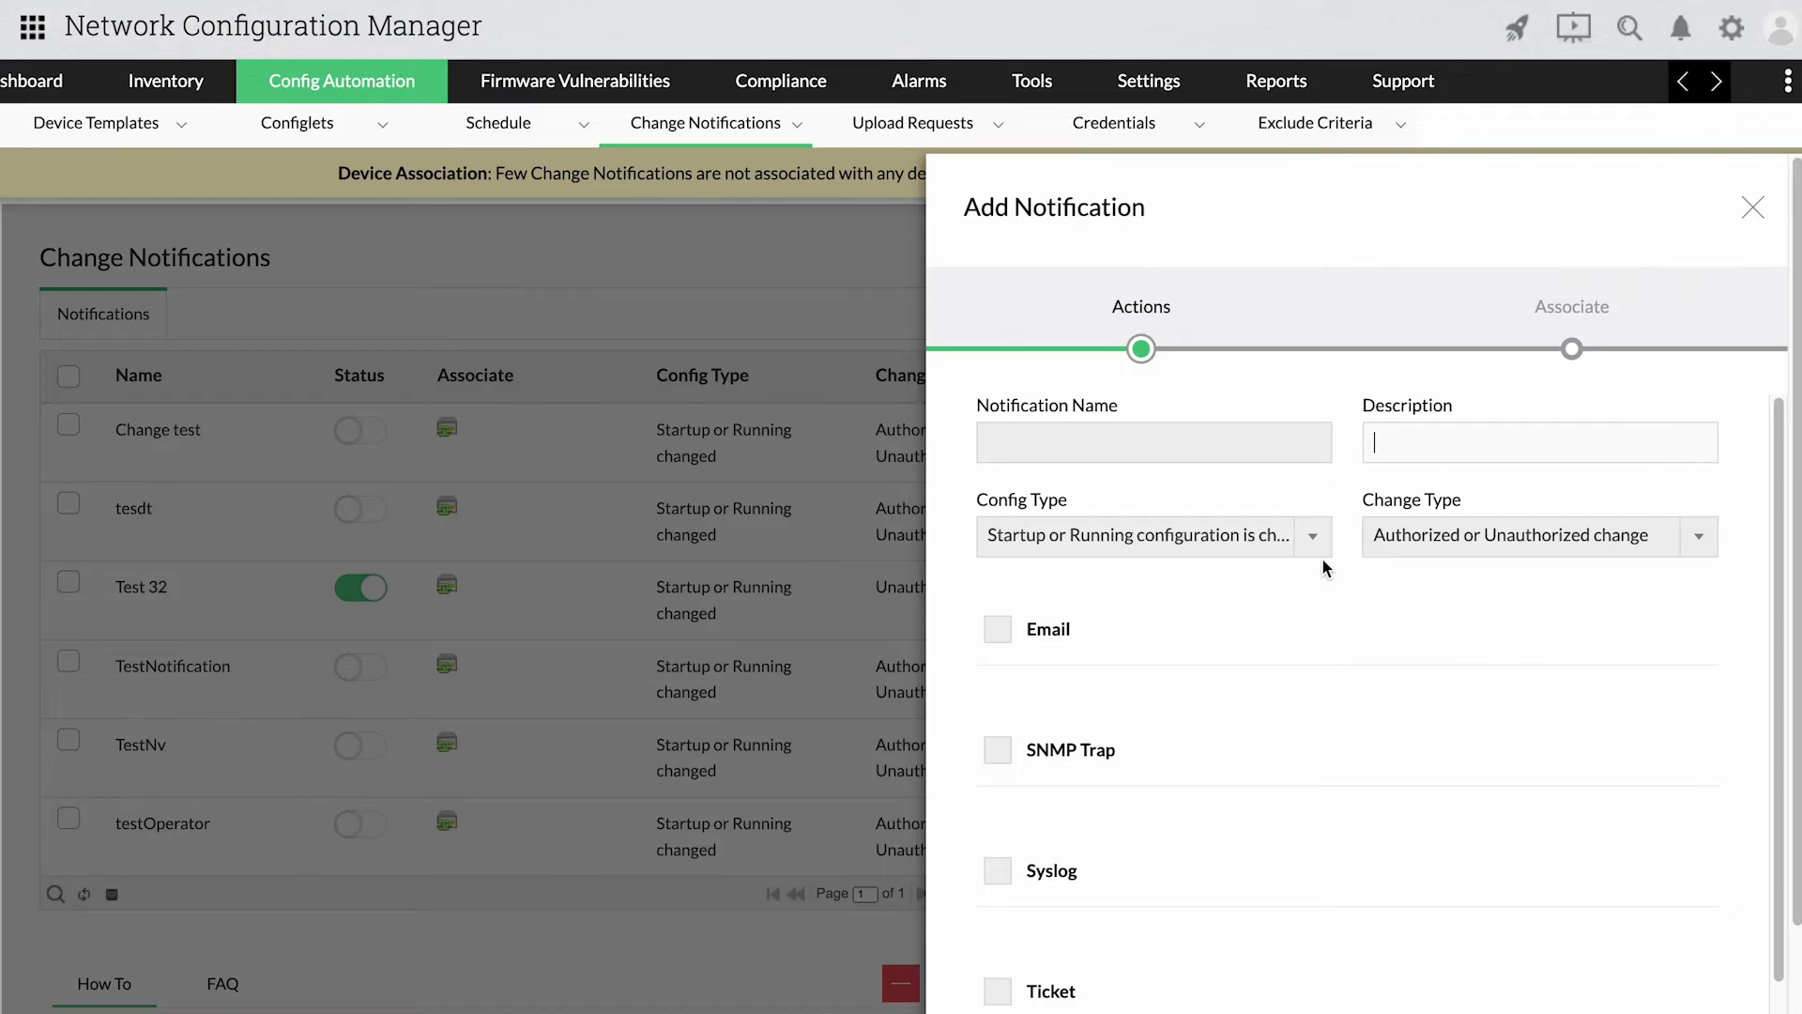
{"action": "scroll", "coordinate": [1257, 724], "scroll_direction": "down", "scroll_amount": 3}
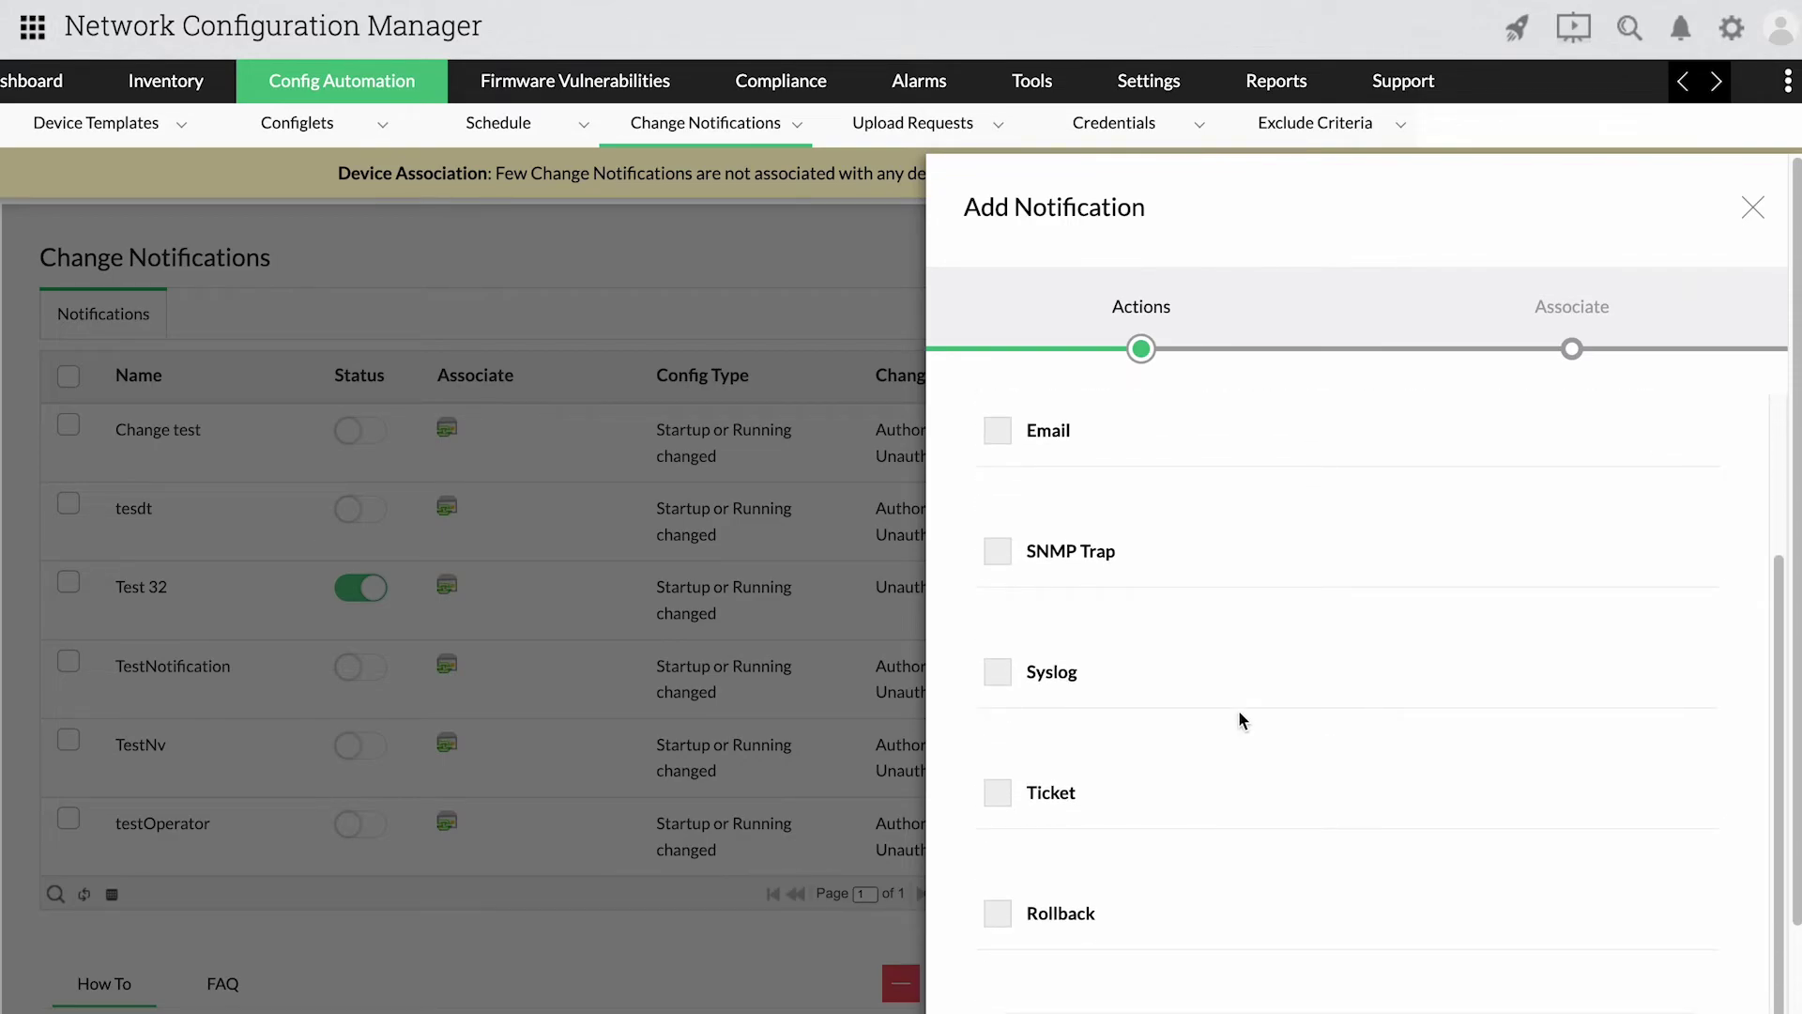
- Preview the Email, SNMP Trap, Syslog and Rollback actions, leaving none selected
{"action": "left_click", "coordinate": [999, 441]}
{"action": "left_click", "coordinate": [999, 430]}
{"action": "left_click", "coordinate": [998, 552]}
{"action": "left_click", "coordinate": [998, 672]}
{"action": "left_click", "coordinate": [998, 793]}
{"action": "scroll", "coordinate": [1036, 858], "scroll_direction": "down", "scroll_amount": 1}
{"action": "scroll", "coordinate": [1033, 856], "scroll_direction": "down", "scroll_amount": 1}
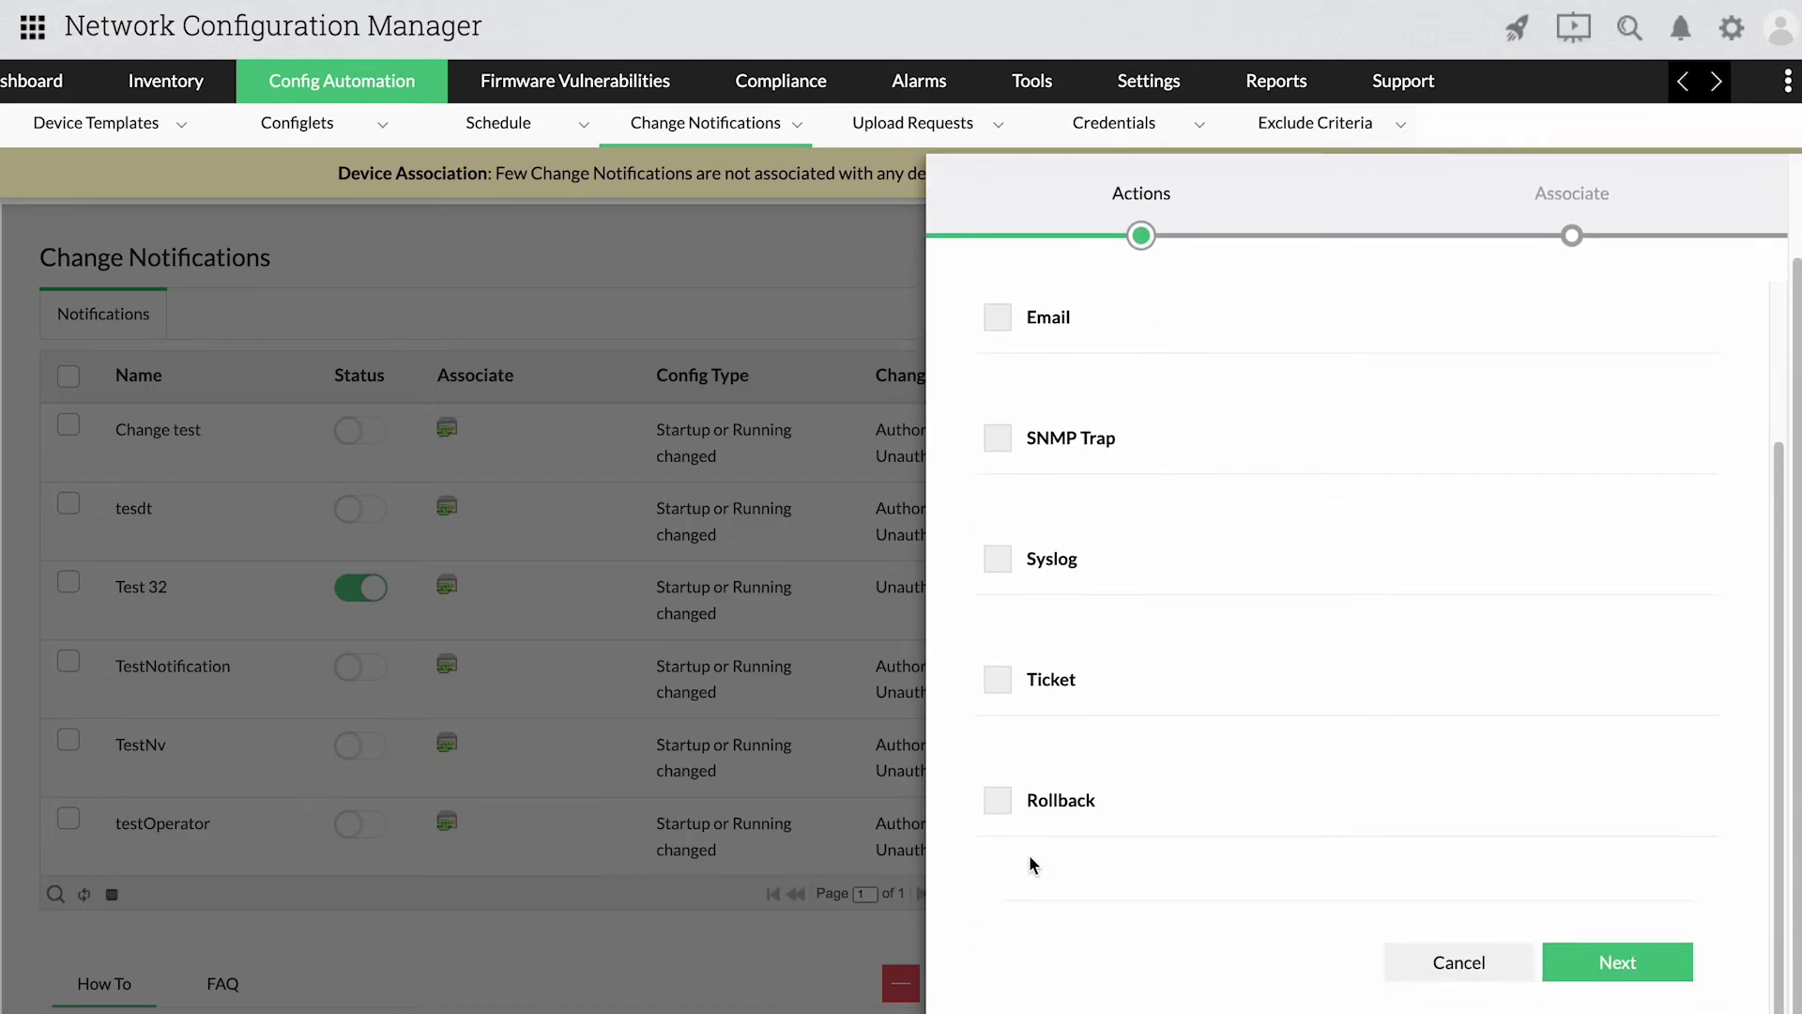
{"action": "left_click", "coordinate": [1021, 805]}
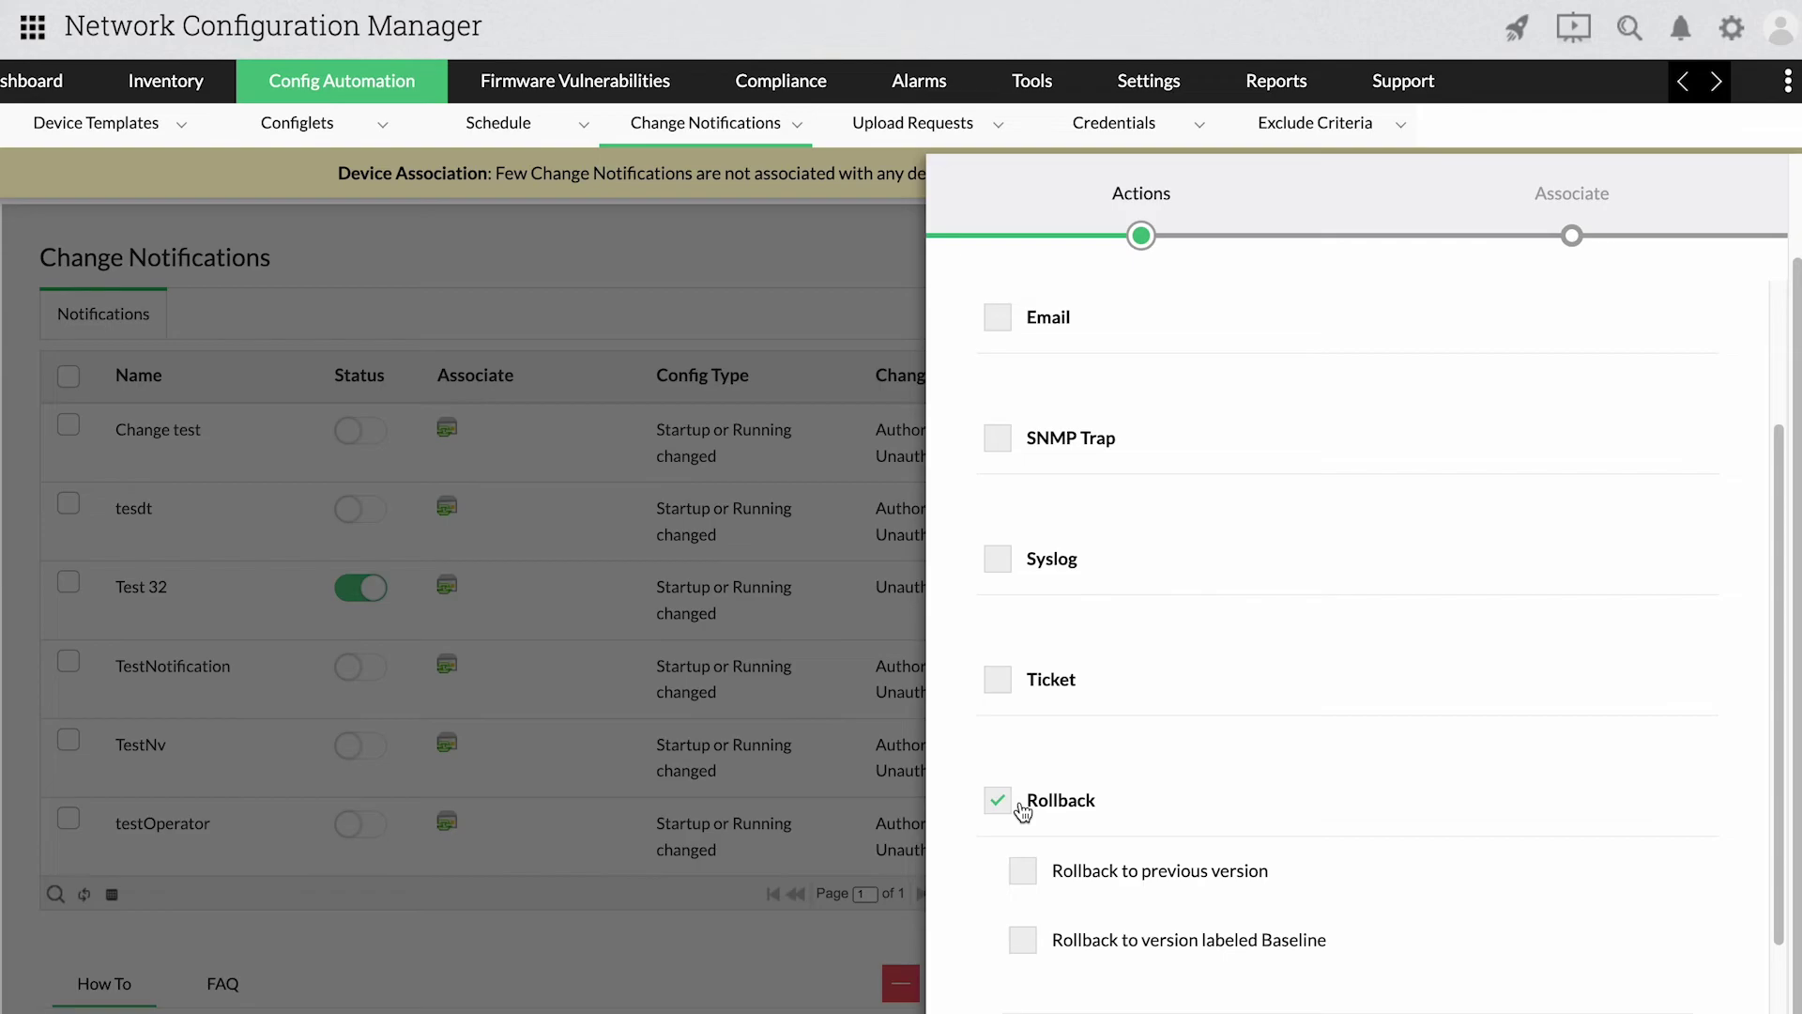
{"action": "left_click", "coordinate": [1009, 805]}
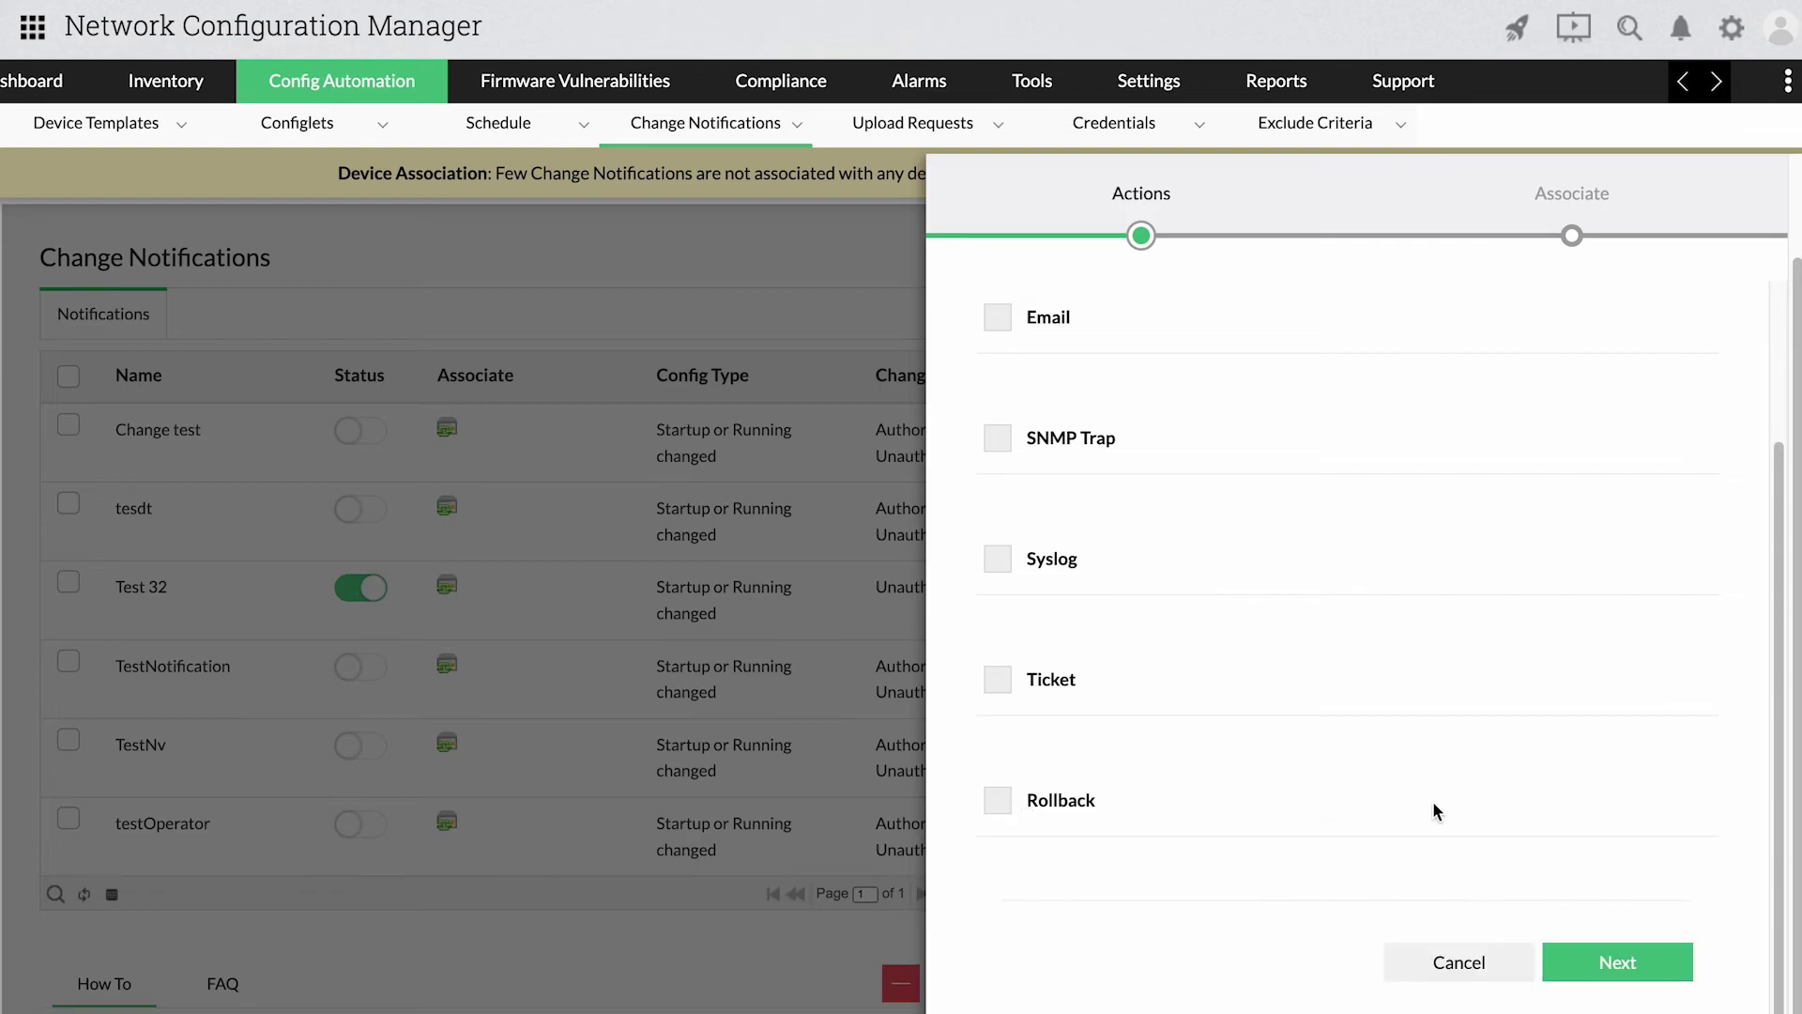